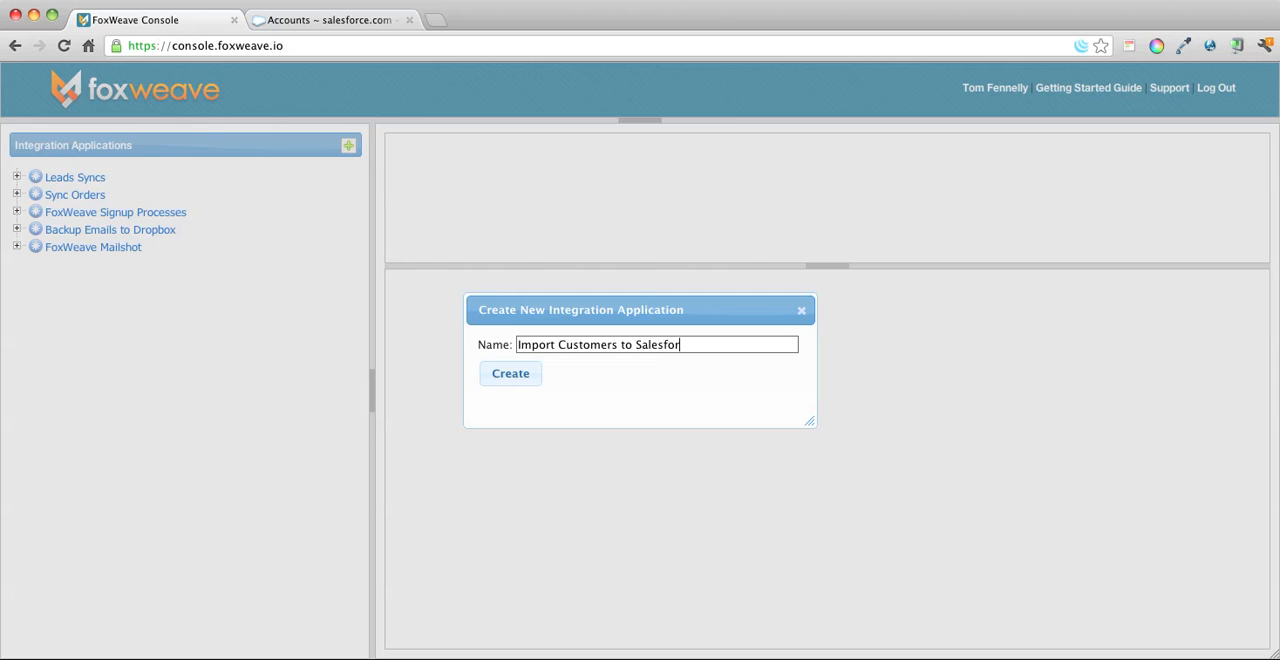
Create the Import Customers to Salesforce application with MySQL 5 as the pipeline input and Salesforce as the output.
key("Return")
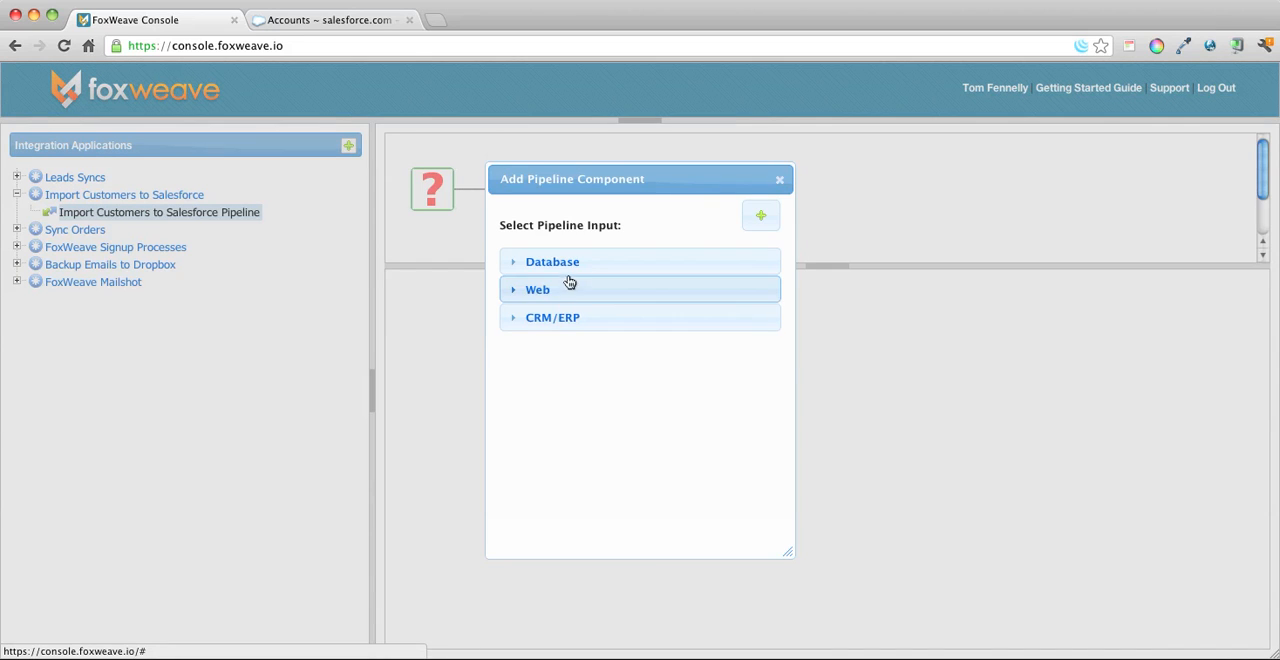
left_click(572, 264)
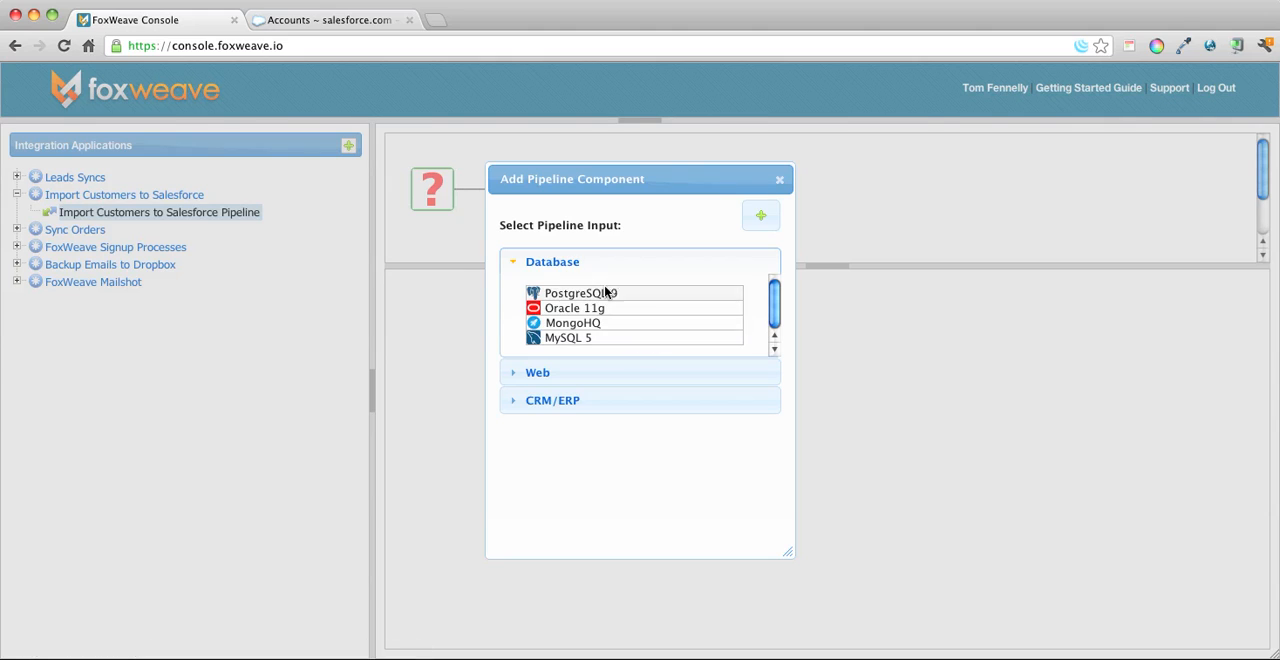
left_click(595, 339)
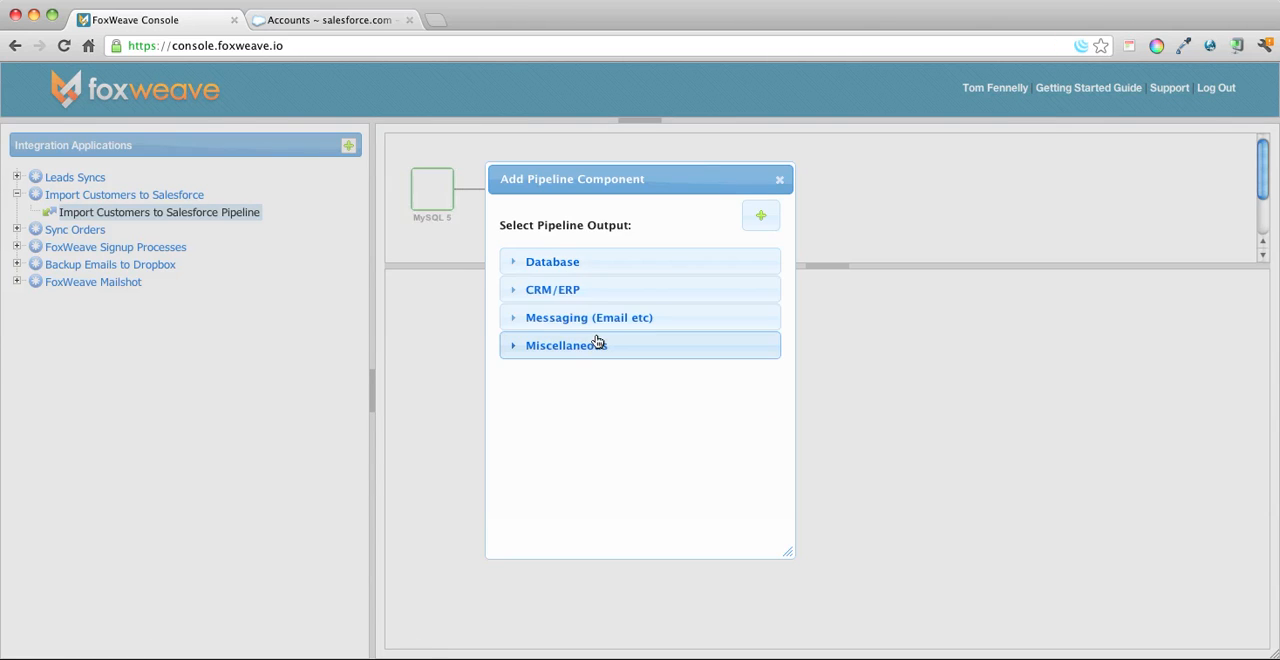
left_click(603, 290)
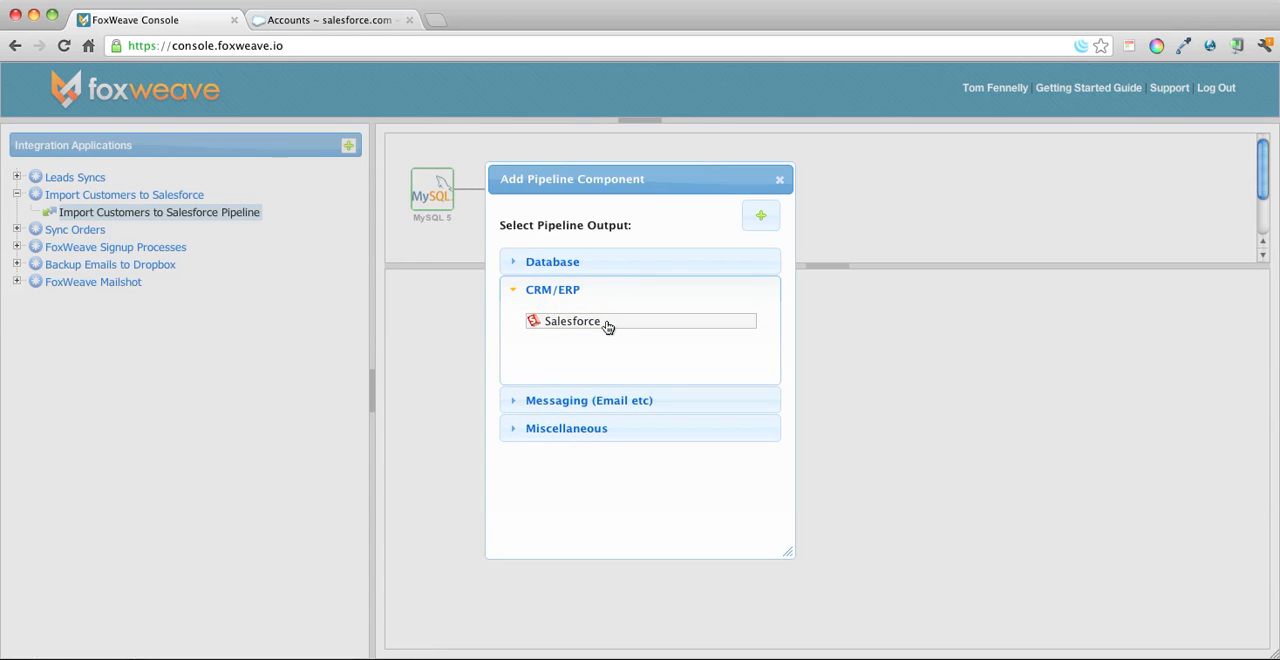
left_click(607, 324)
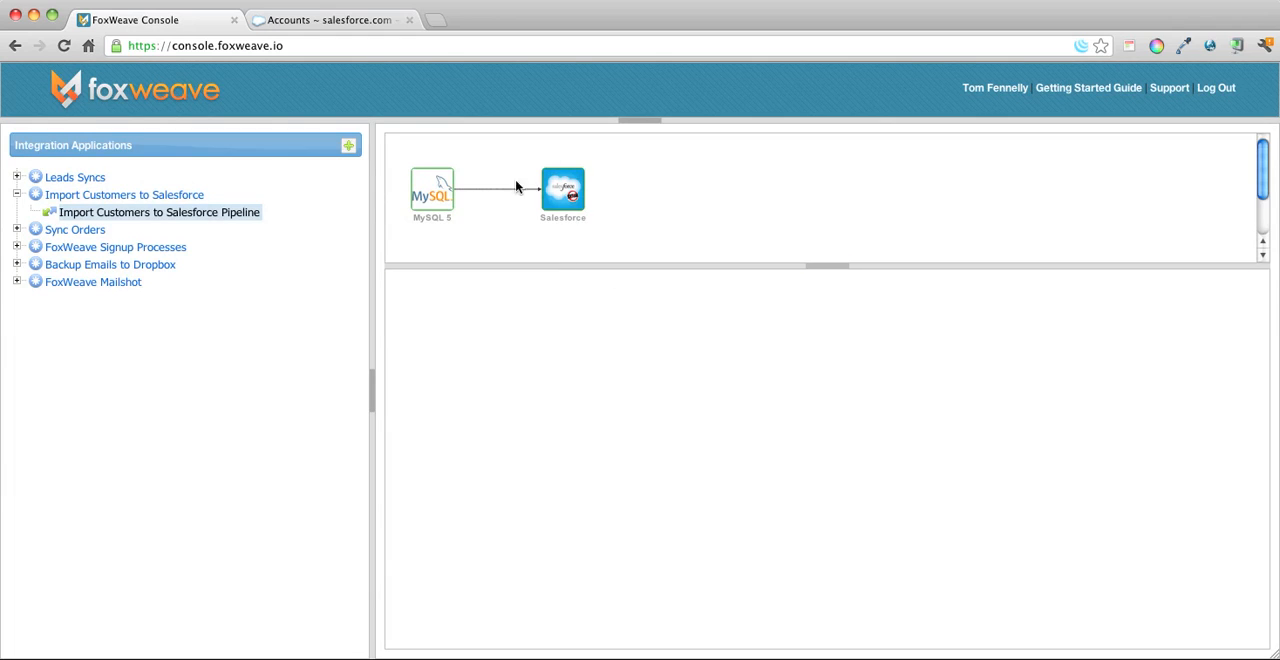
Configure the MySQL 5 input to use the existing server at 127.0.0.1:3306 and the Birt database.
left_click(441, 191)
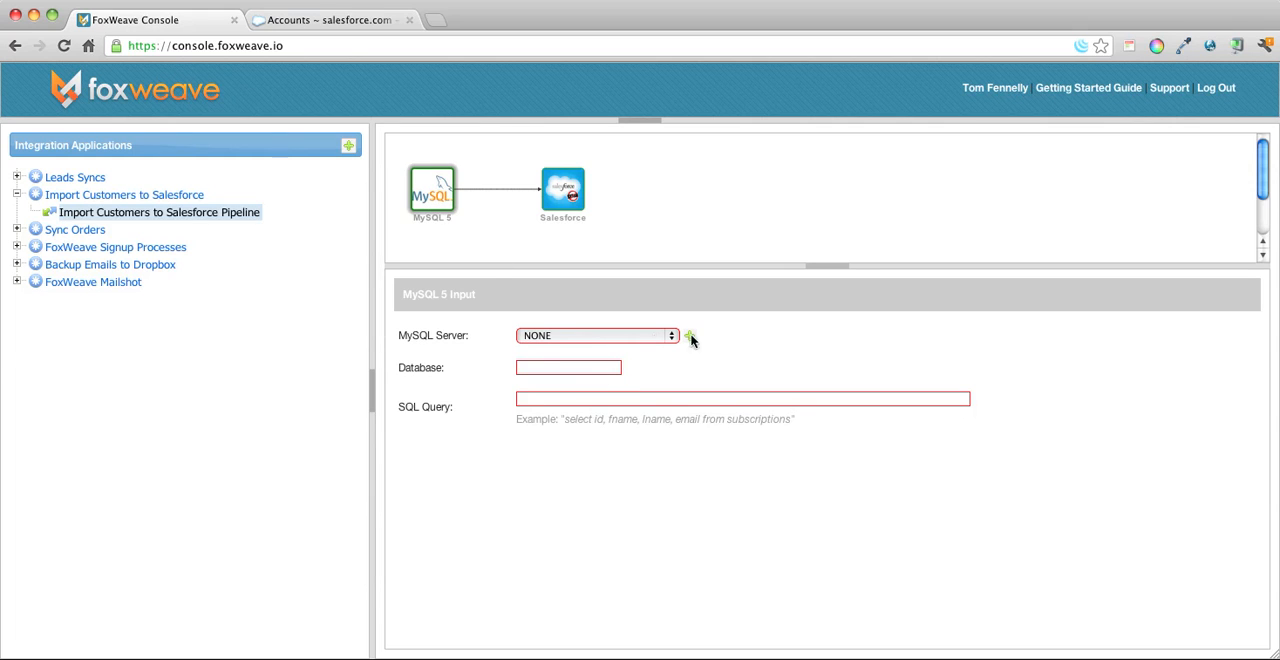
left_click(630, 342)
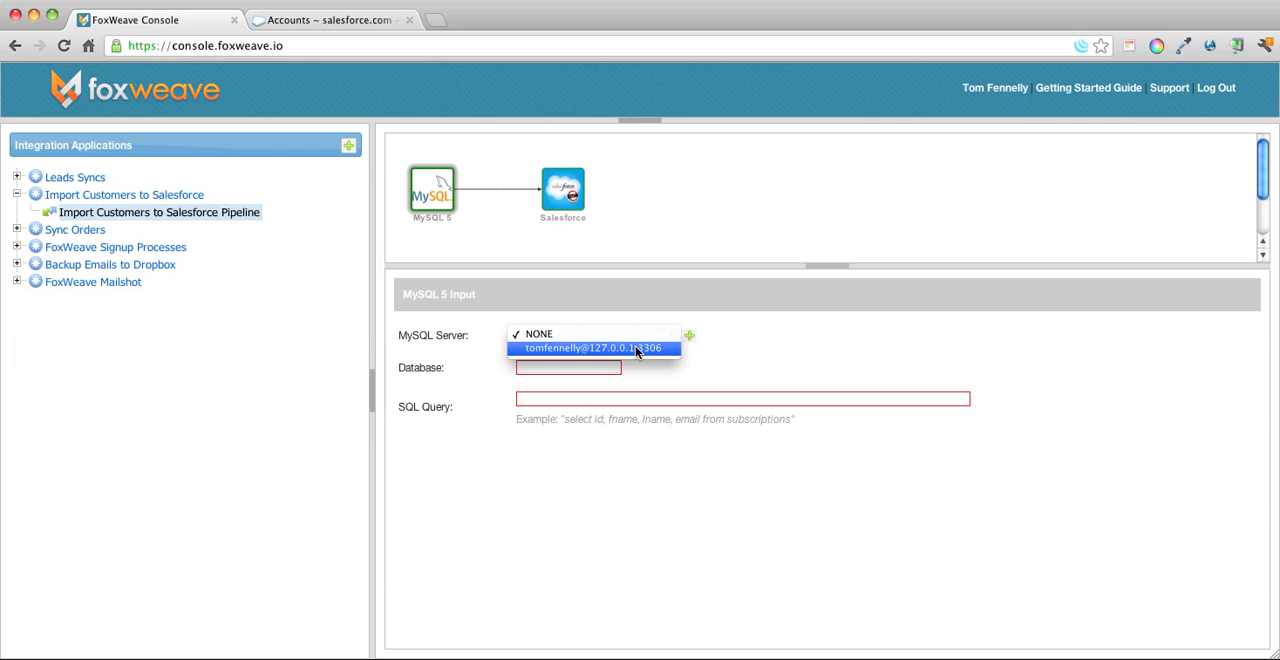
left_click(636, 348)
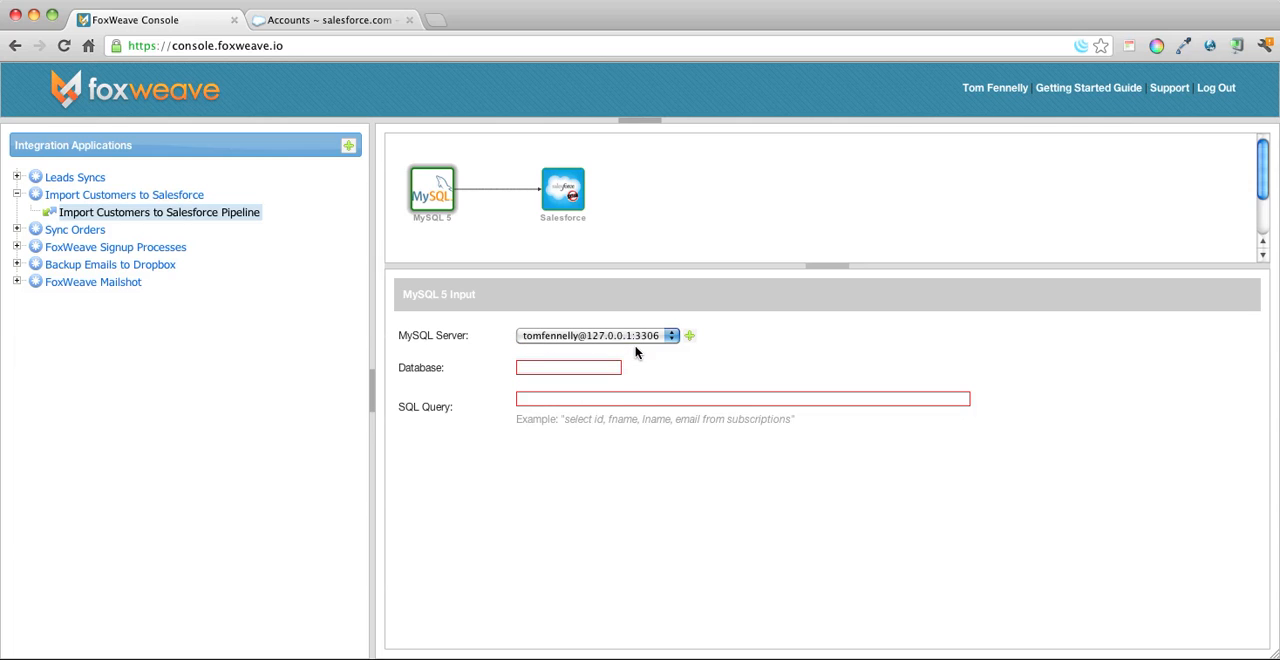
left_click(586, 369)
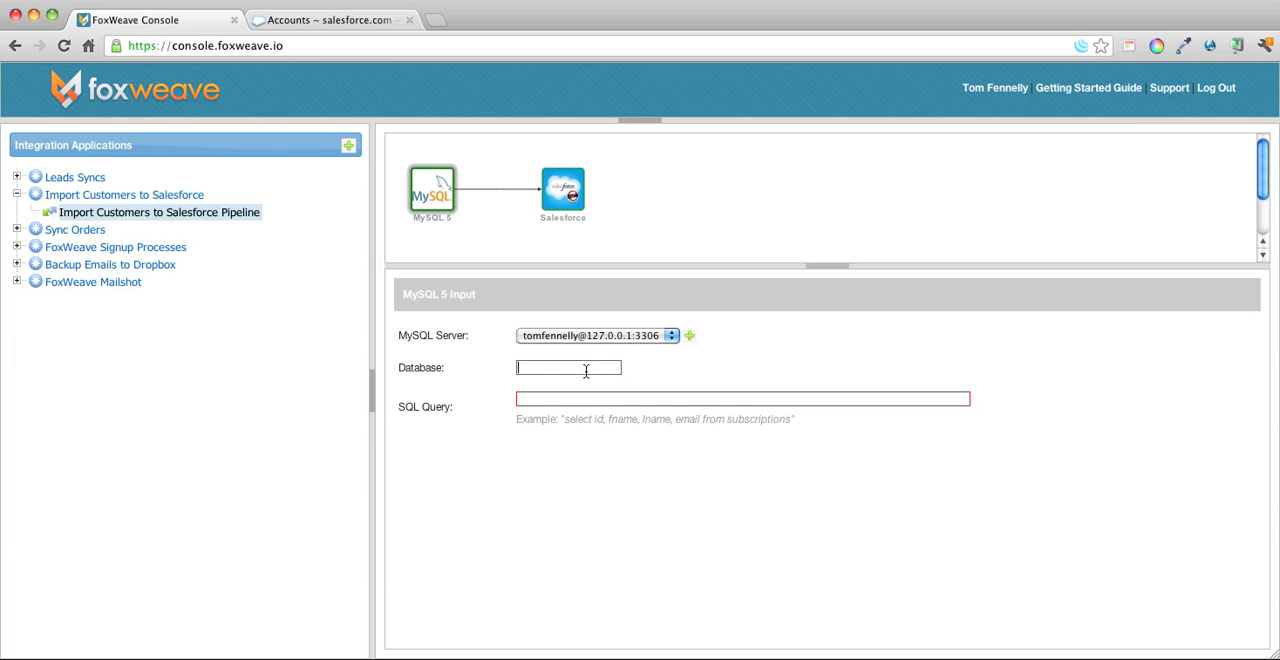
key("super+Tab")
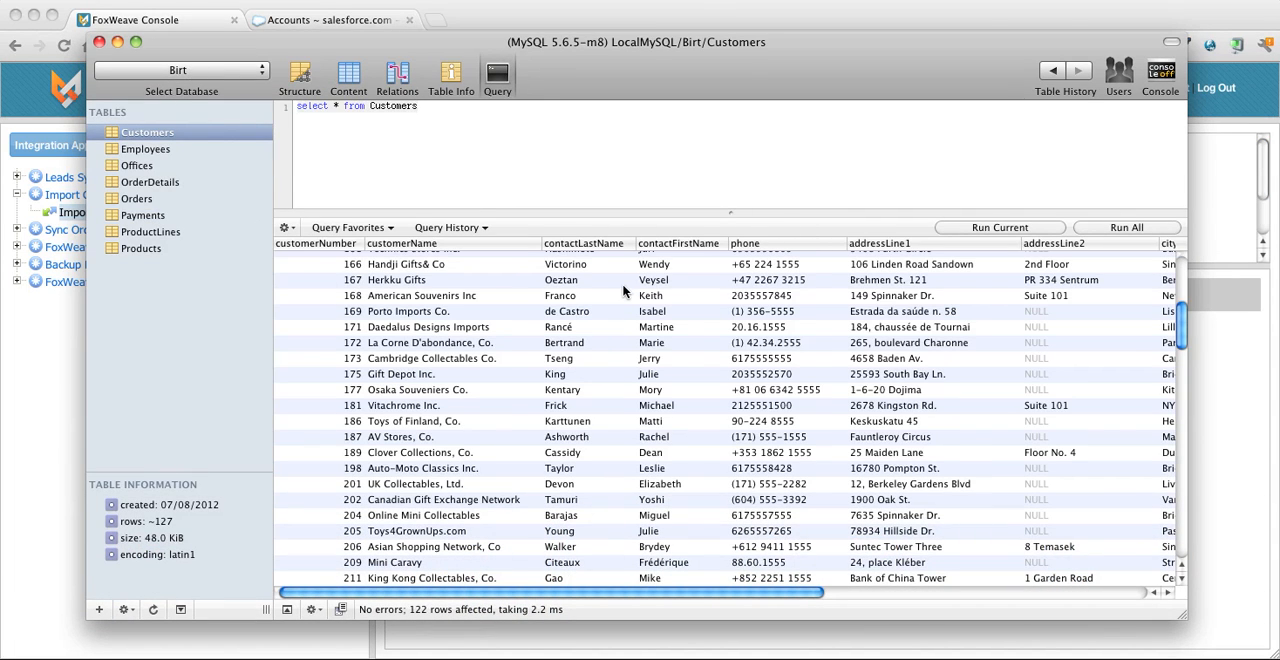
key("super+Tab")
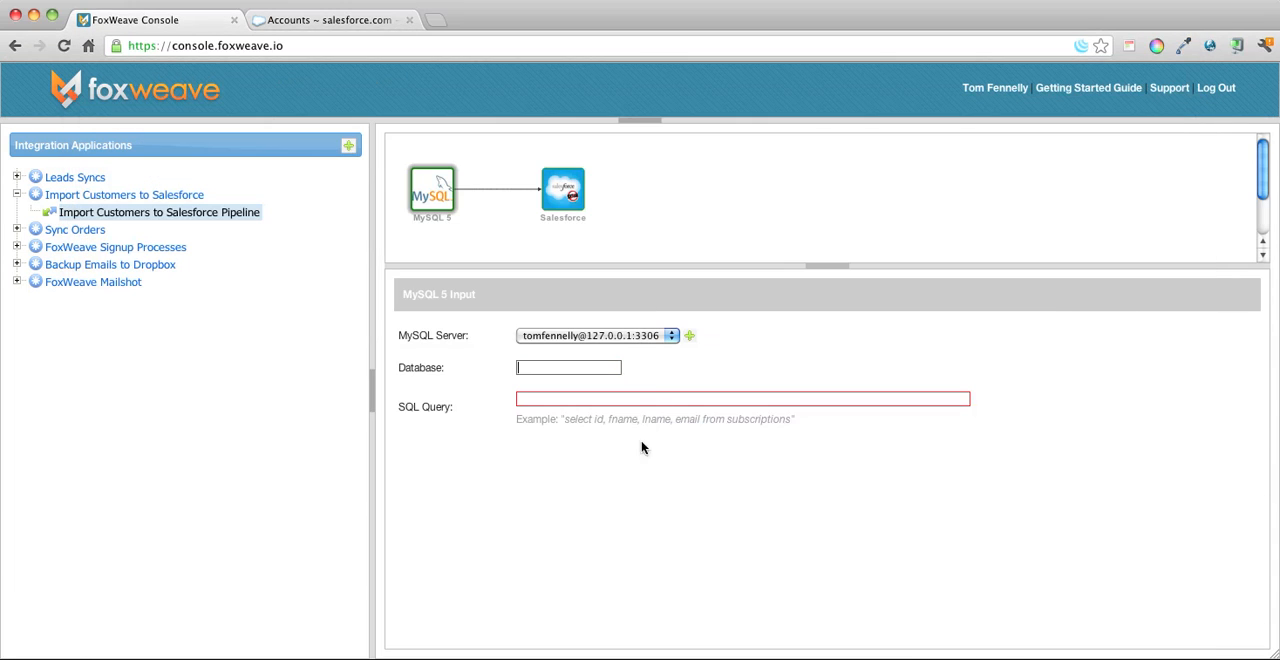
left_click(539, 368)
type("Birt")
key("Tab")
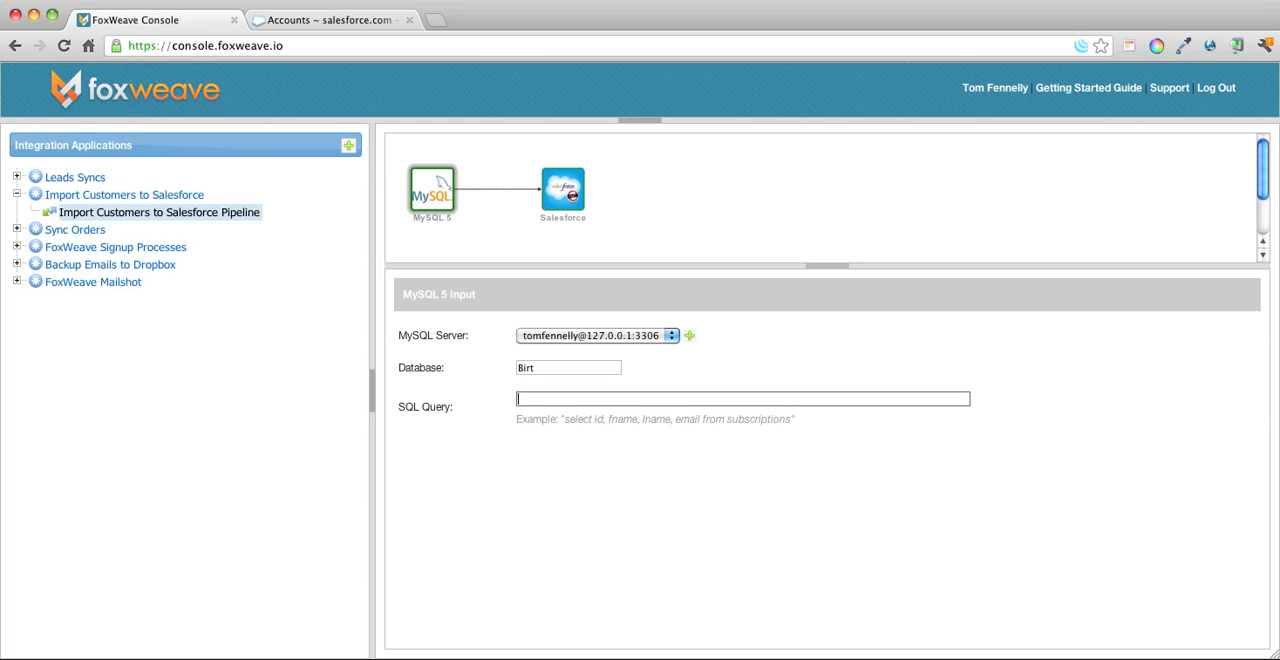
Paste the SQL query selecting customerNumber, customerName, phone, addressLine1, addressLine2, city, state, postalCode, country and creditLimit from Customers into the MySQL input.
key("super+Tab")
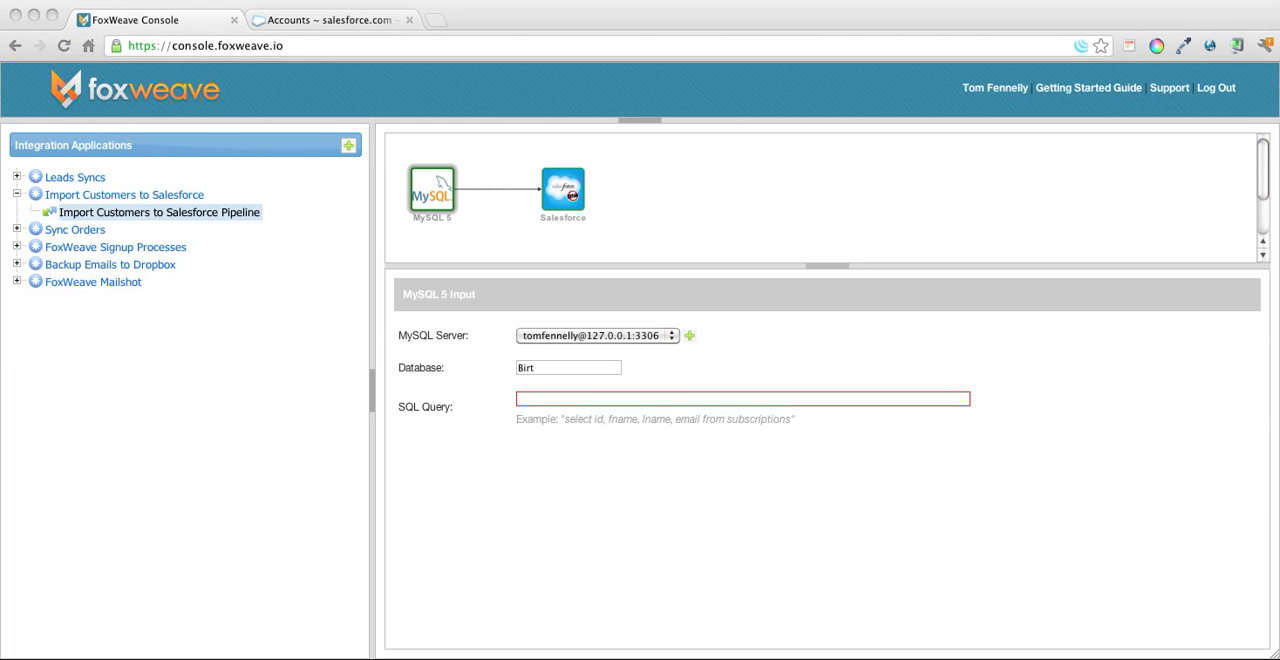
key("super+Tab")
key("super+Tab")
left_click(563, 403)
key("super+v")
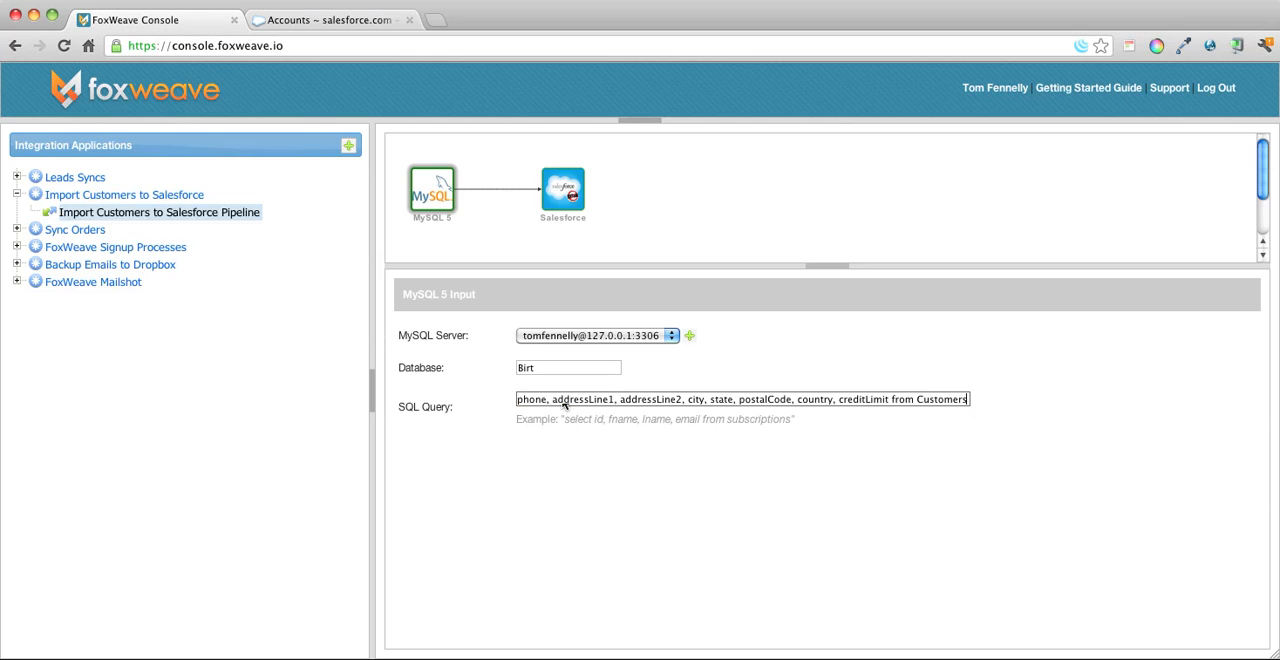
key("super+Left")
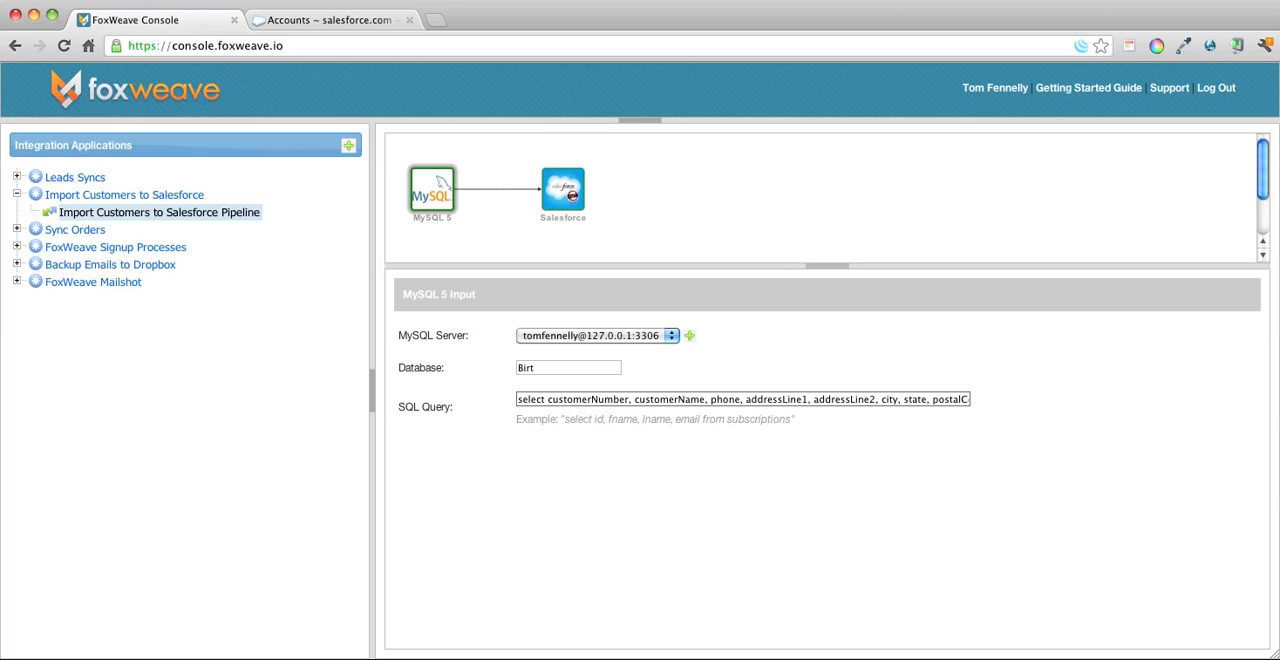
key("Tab")
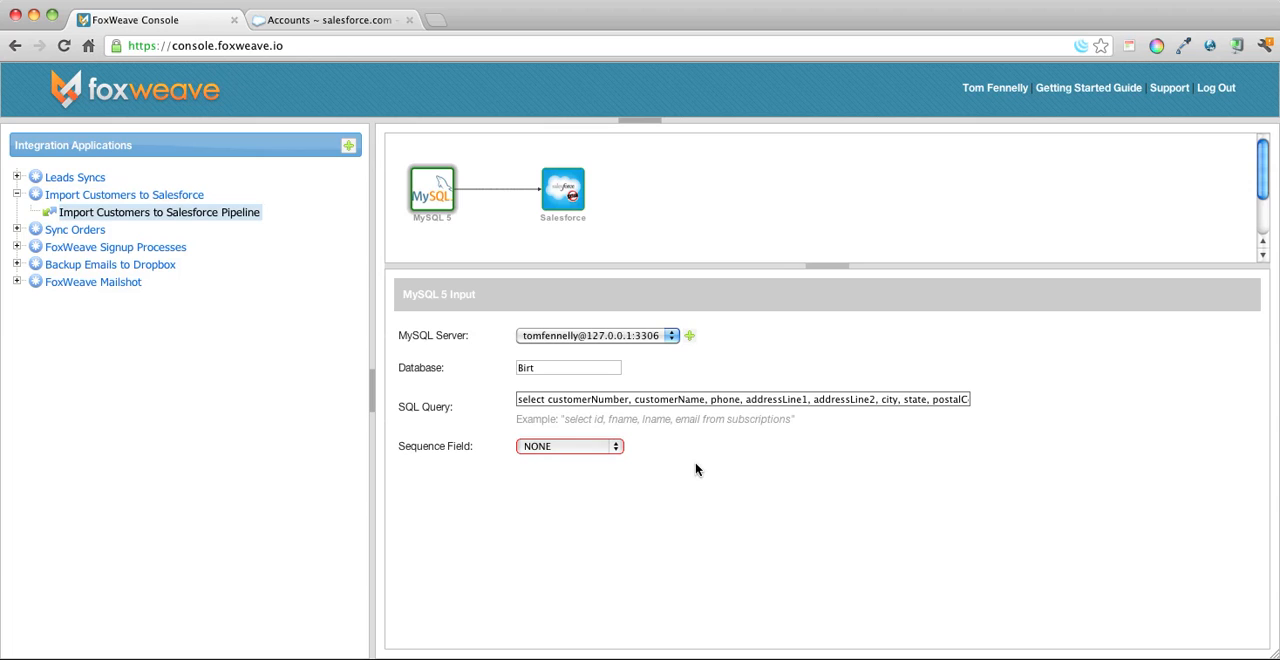
Set the MySQL input's sequence field to customerNumber.
left_click(562, 454)
left_click(566, 450)
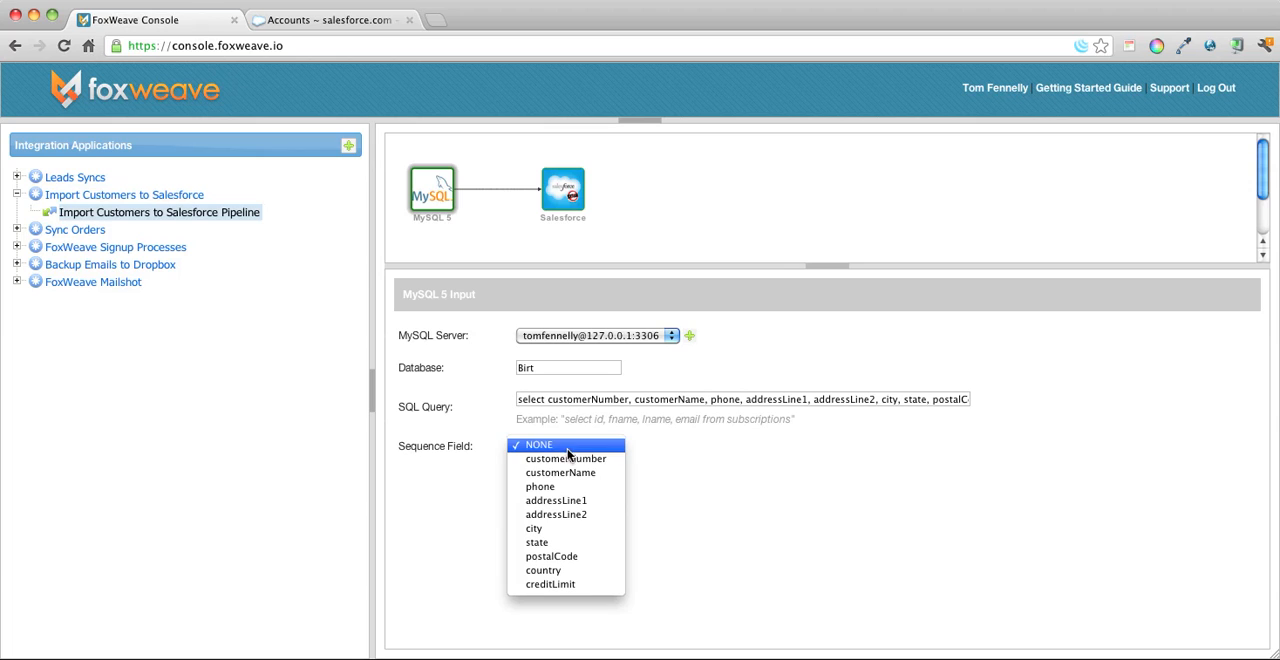
left_click(569, 460)
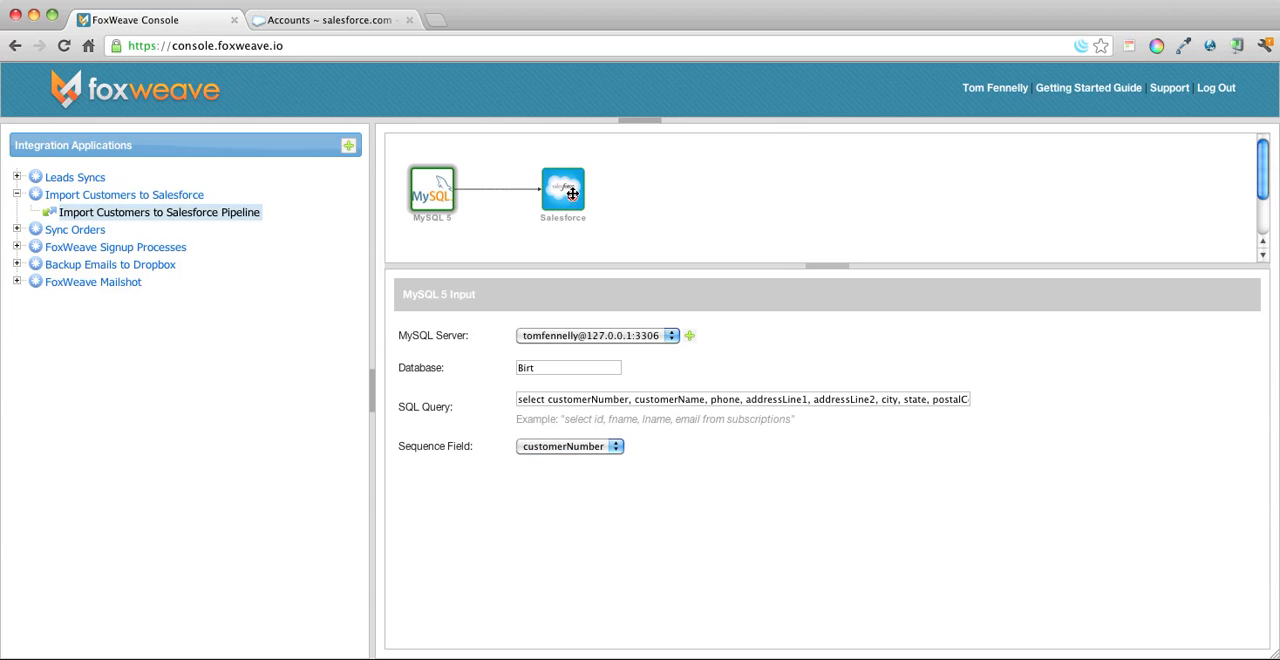
Configure the Salesforce output with the staging account, the Account object and the Create action.
left_click(572, 193)
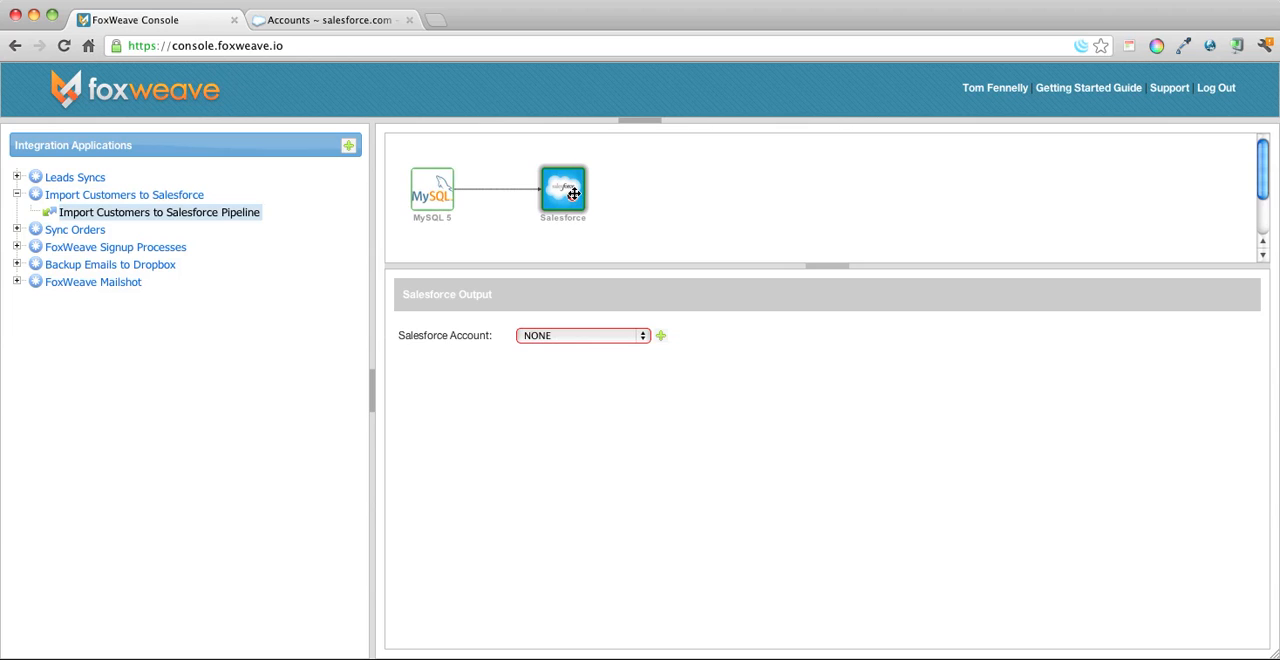
left_click(603, 336)
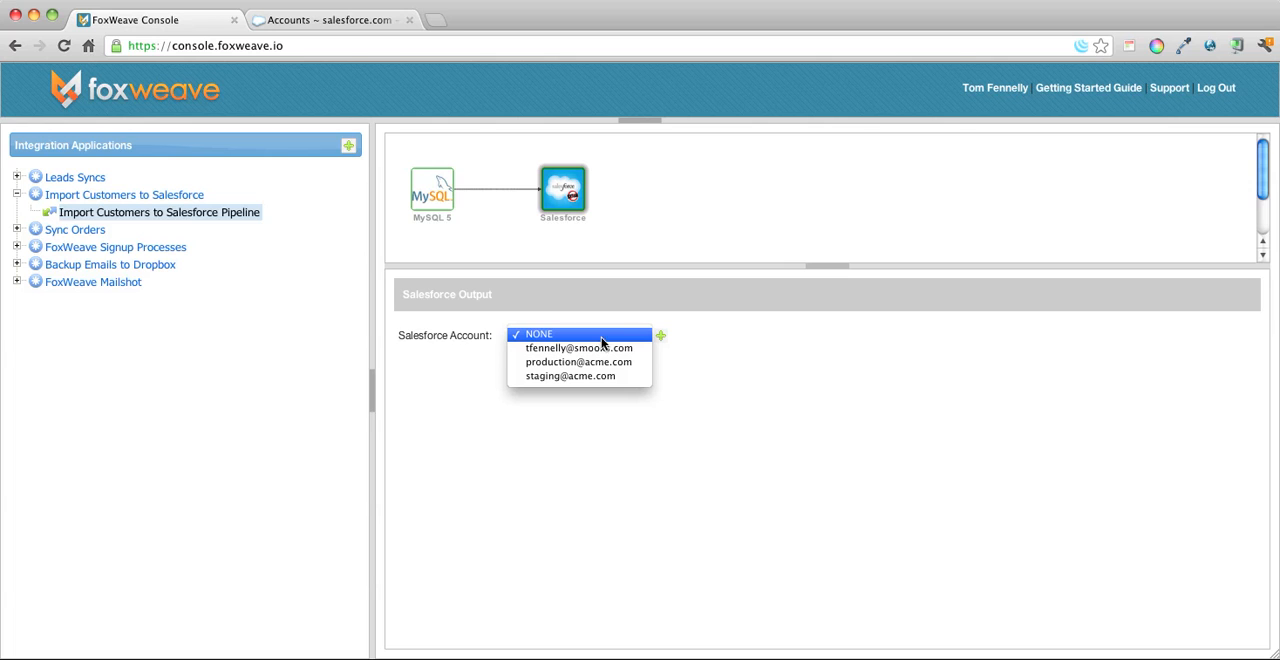
left_click(607, 377)
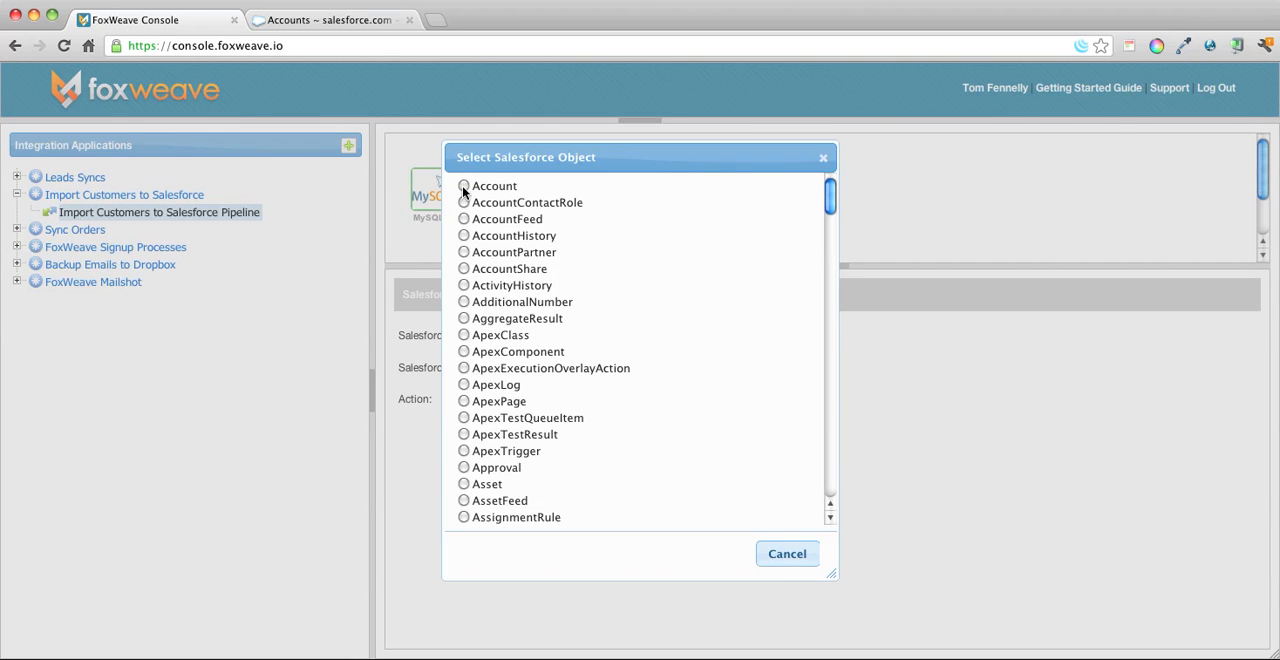
left_click(463, 186)
left_click(559, 404)
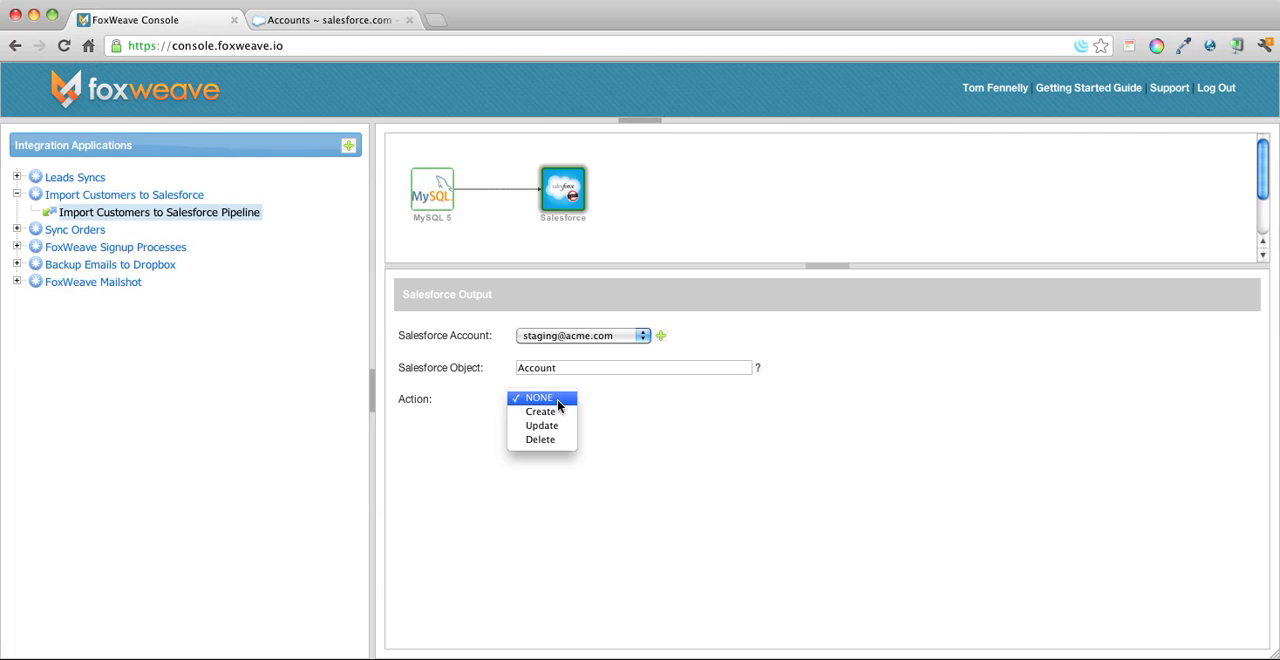
left_click(559, 413)
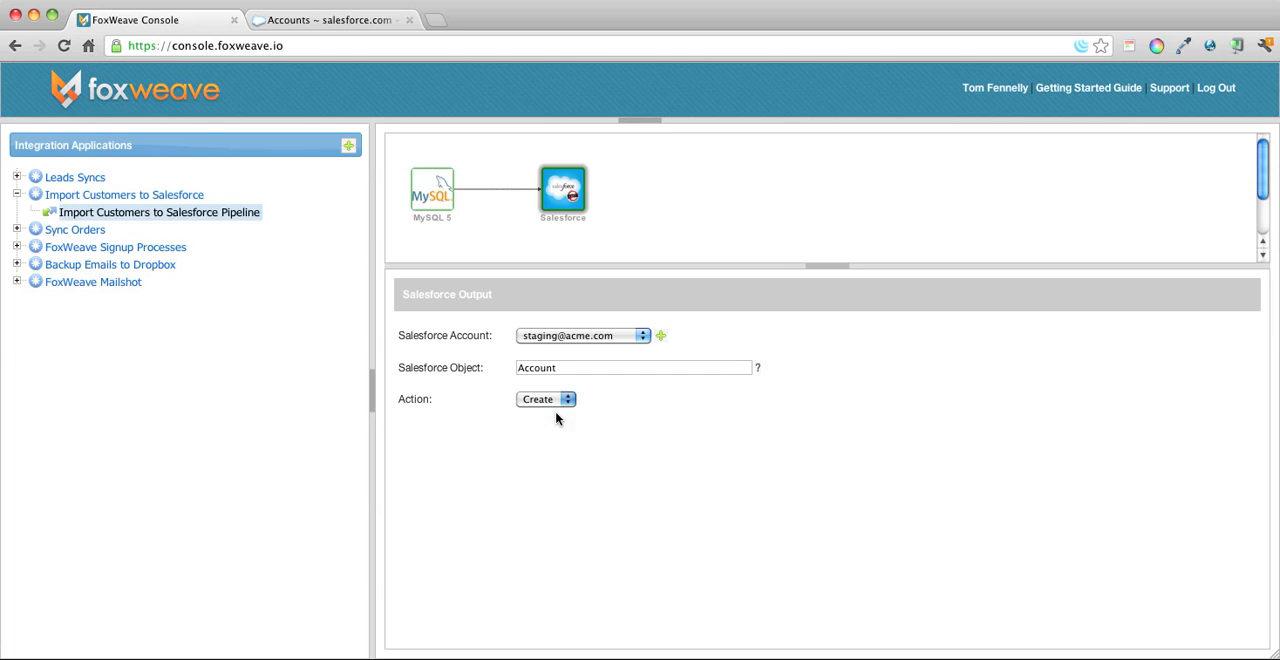
Insert a JavaScript processor between the MySQL 5 input and the Salesforce output.
left_click(428, 183)
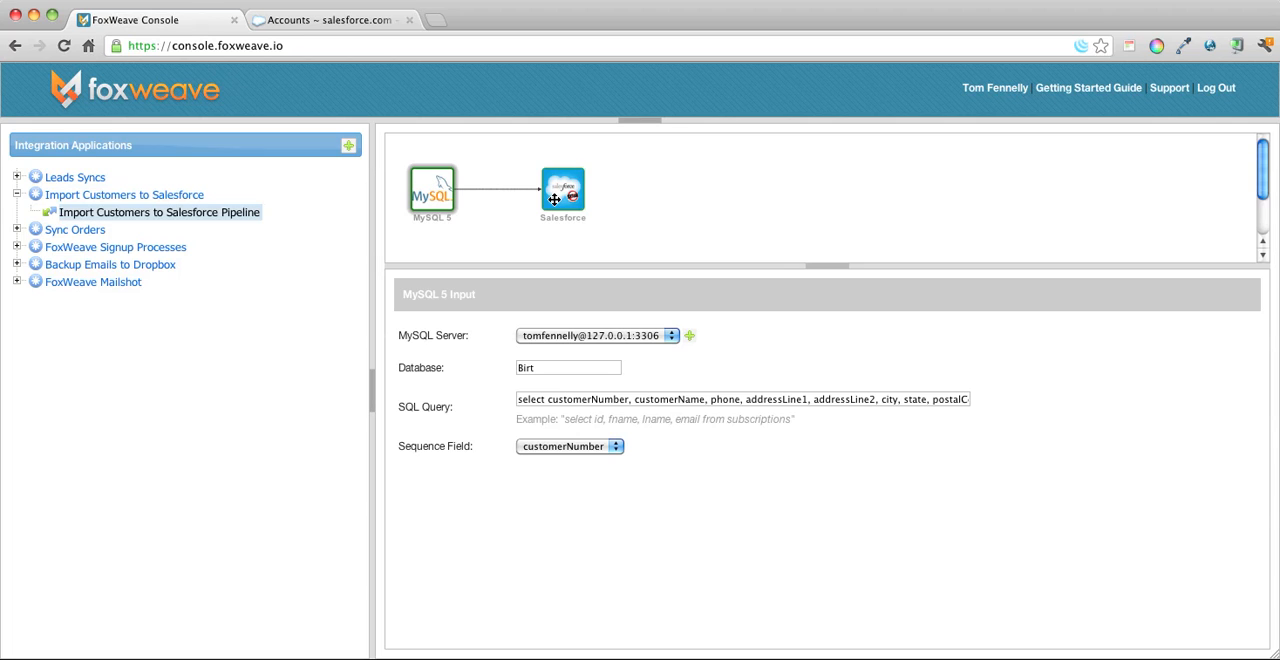
right_click(430, 187)
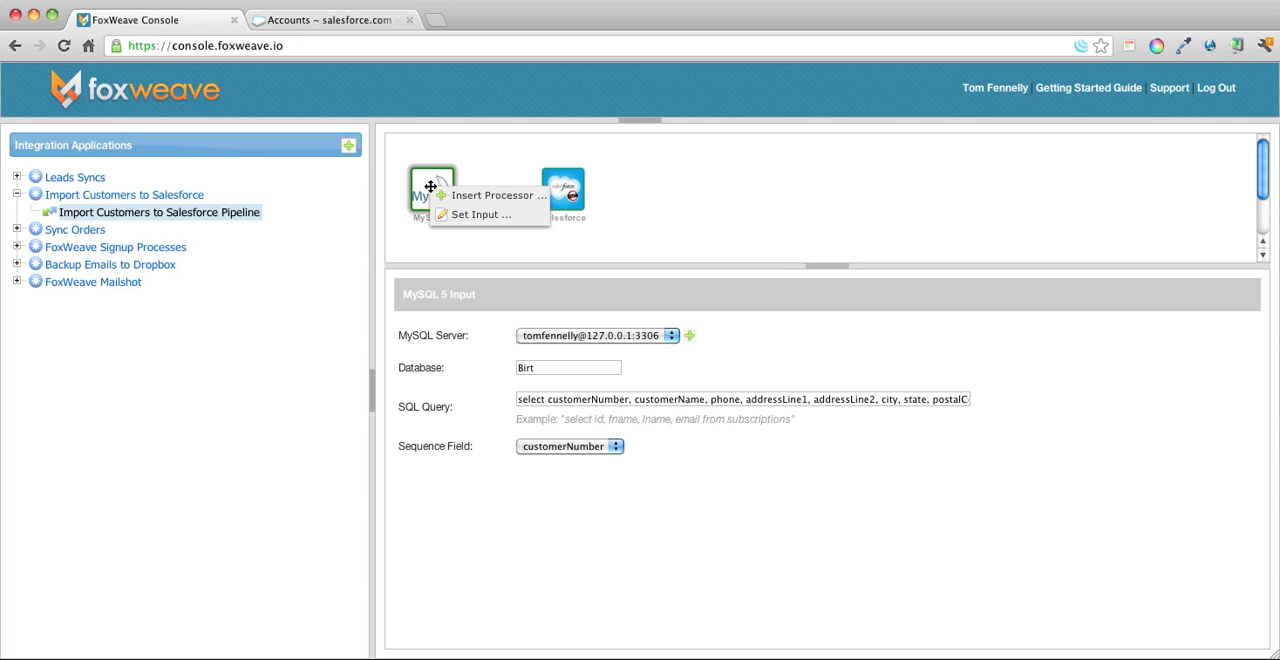
left_click(479, 196)
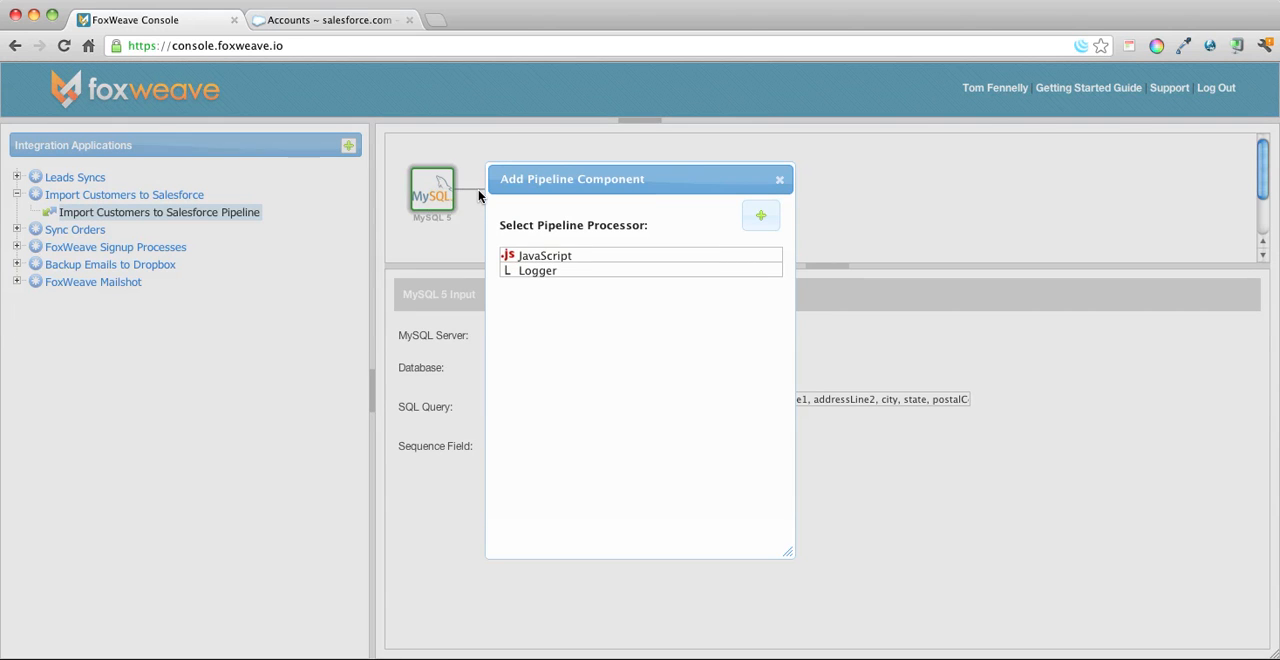
left_click(545, 258)
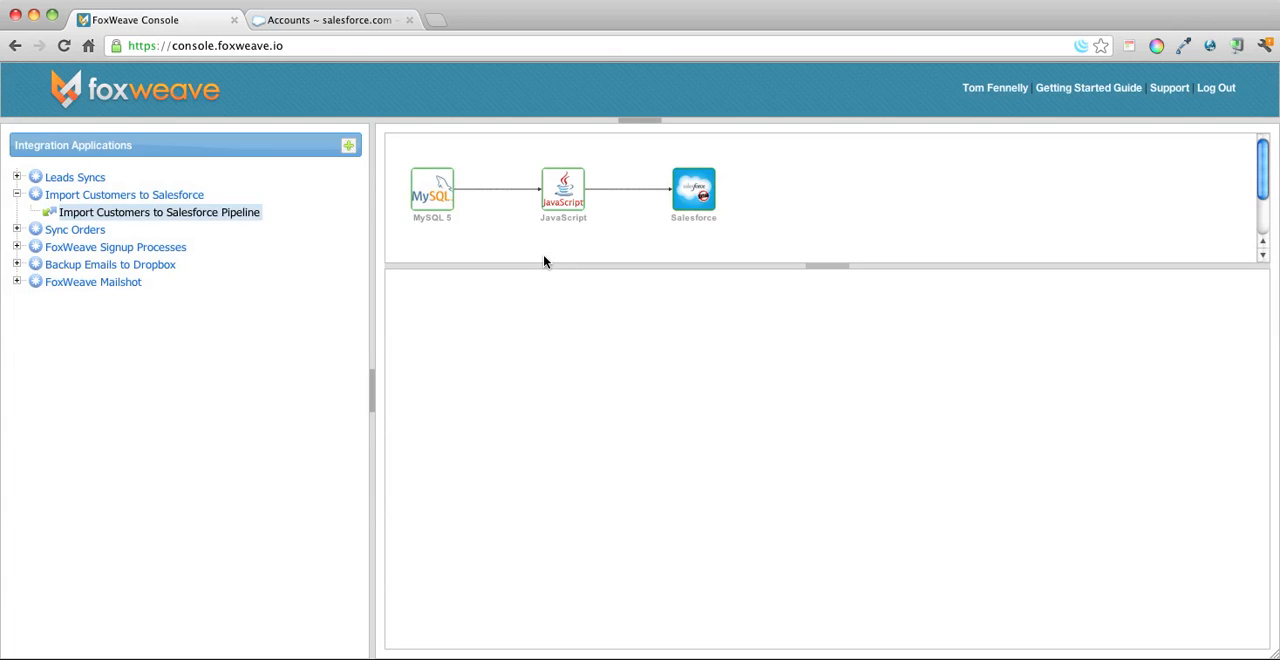
In the JavaScript processor's OUT object, map the Name field to IN.customerName.
left_click(568, 185)
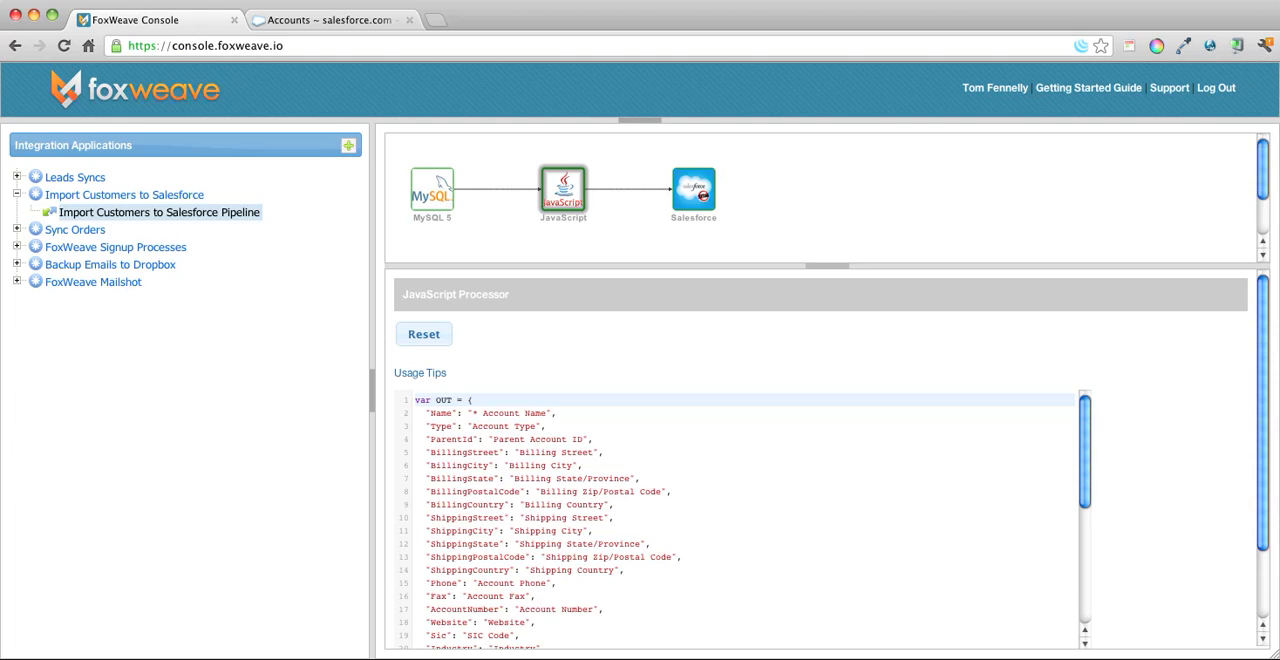
left_click(468, 425)
left_click(467, 413)
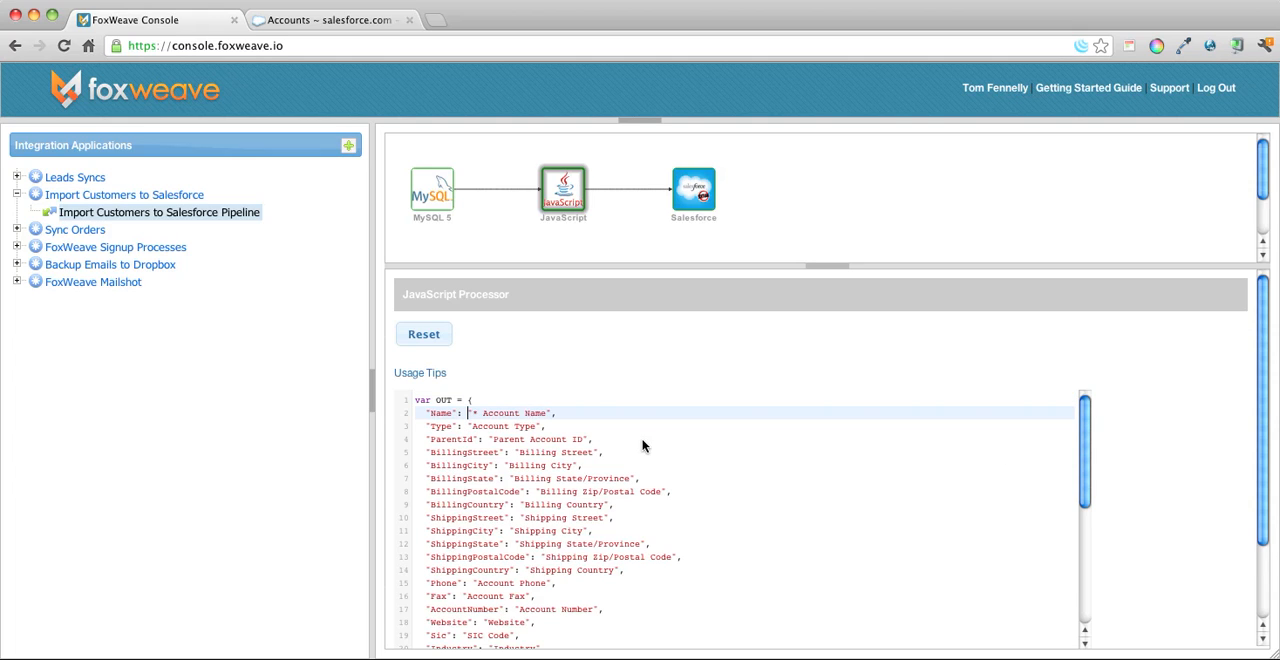
key("shift+End")
type("IN")
key("Down")
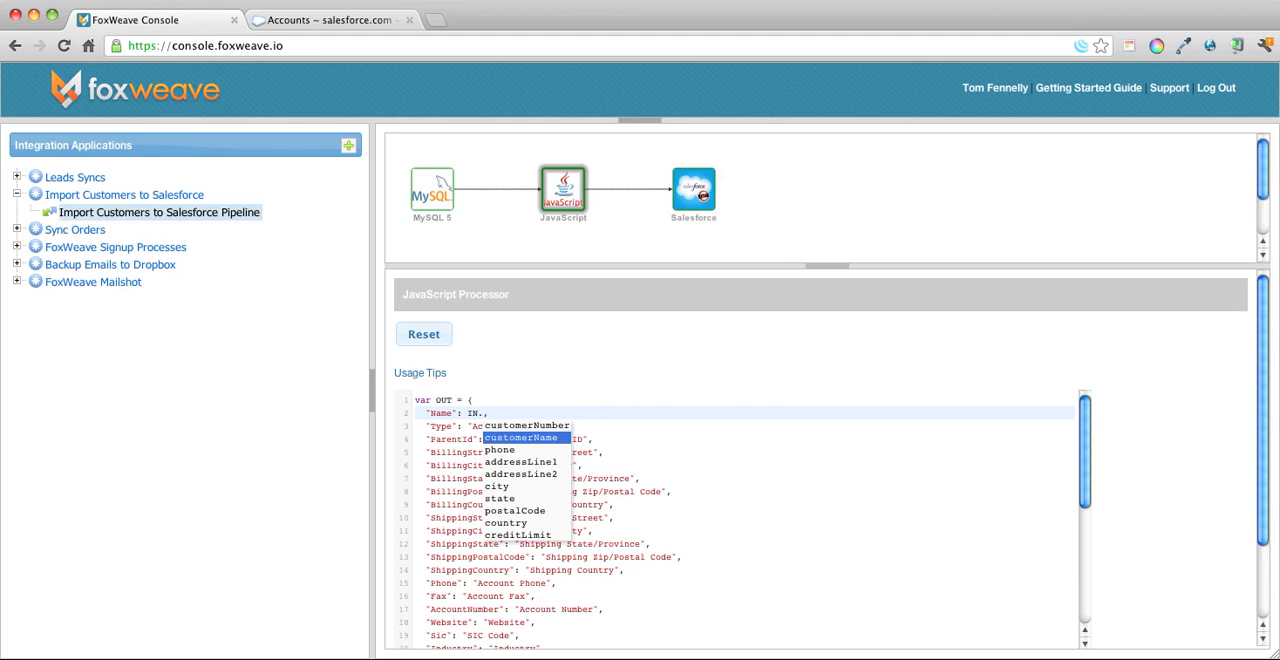
key("Return")
Delete the Type and ParentId lines from the OUT object in the script.
key("Down")
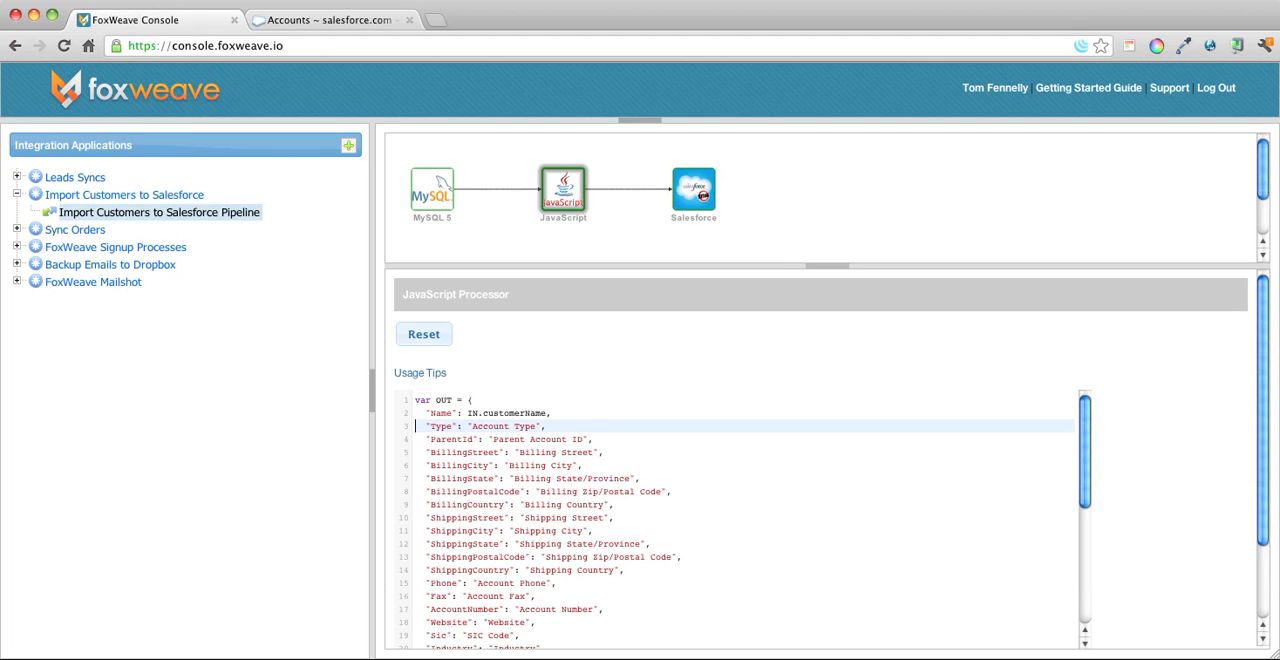
key("shift+Down")
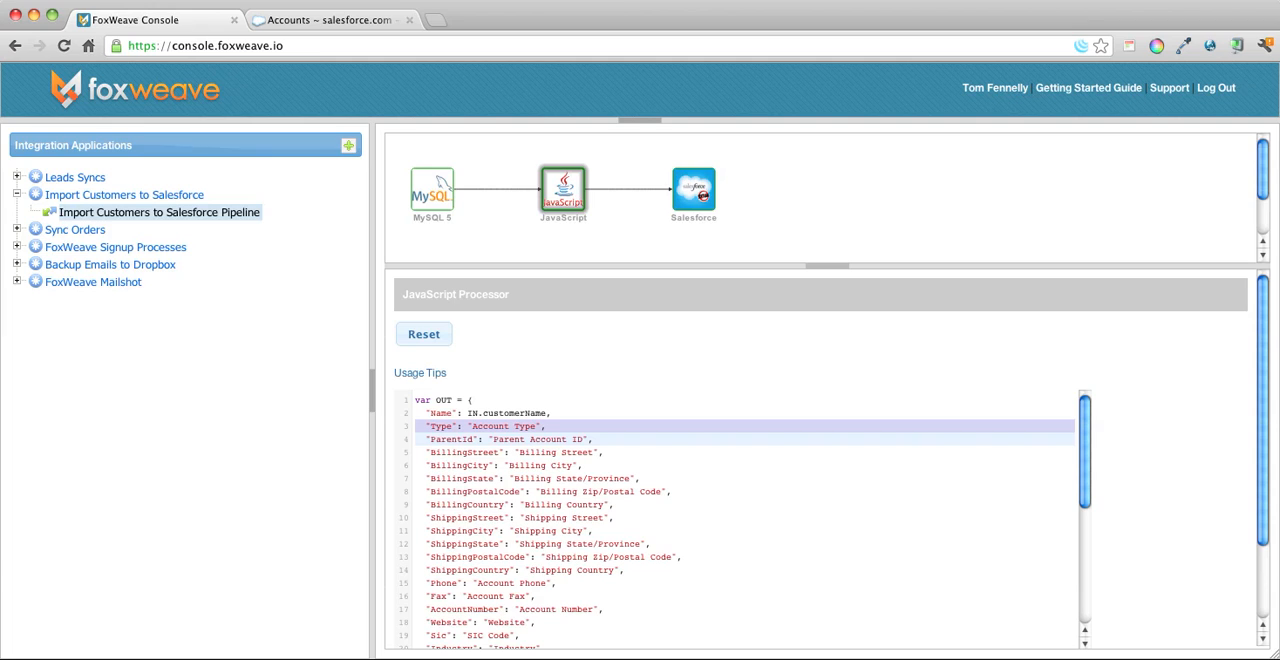
key("shift+Down")
key("BackSpace")
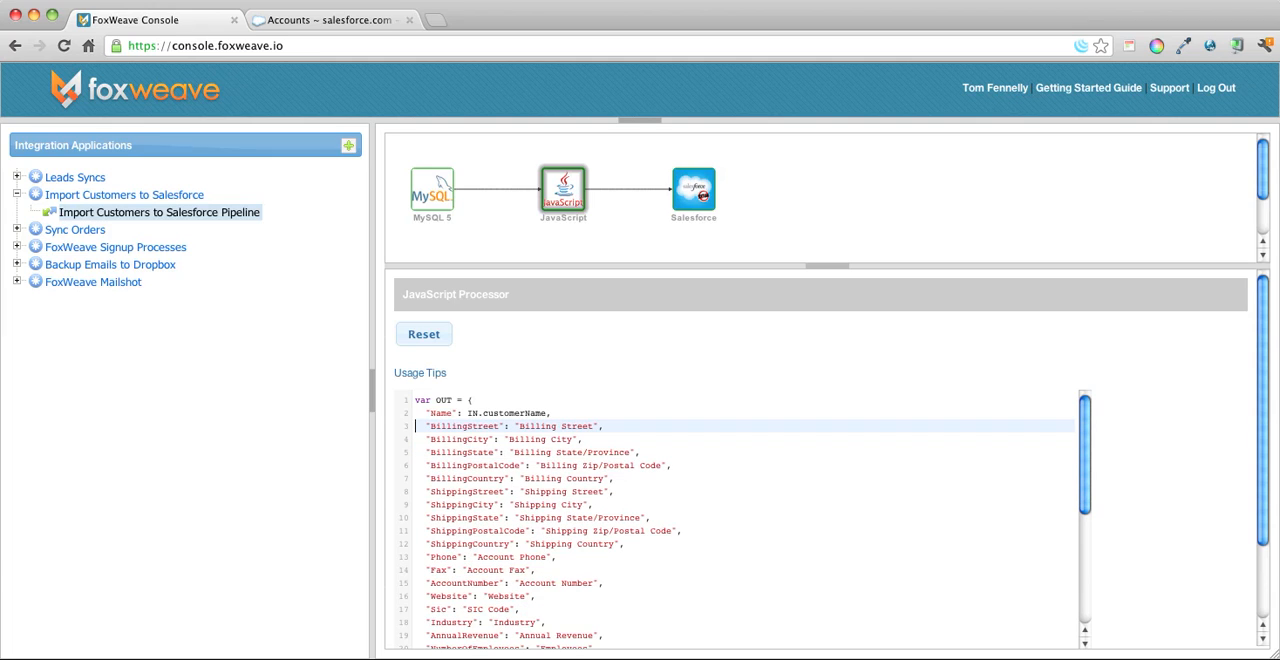
In the JavaScript processor's OUT object, map the BillingStreet field to IN.addressLine1.
key("Left")
key("Left")
key("alt+shift+Left")
key("alt+shift+Left")
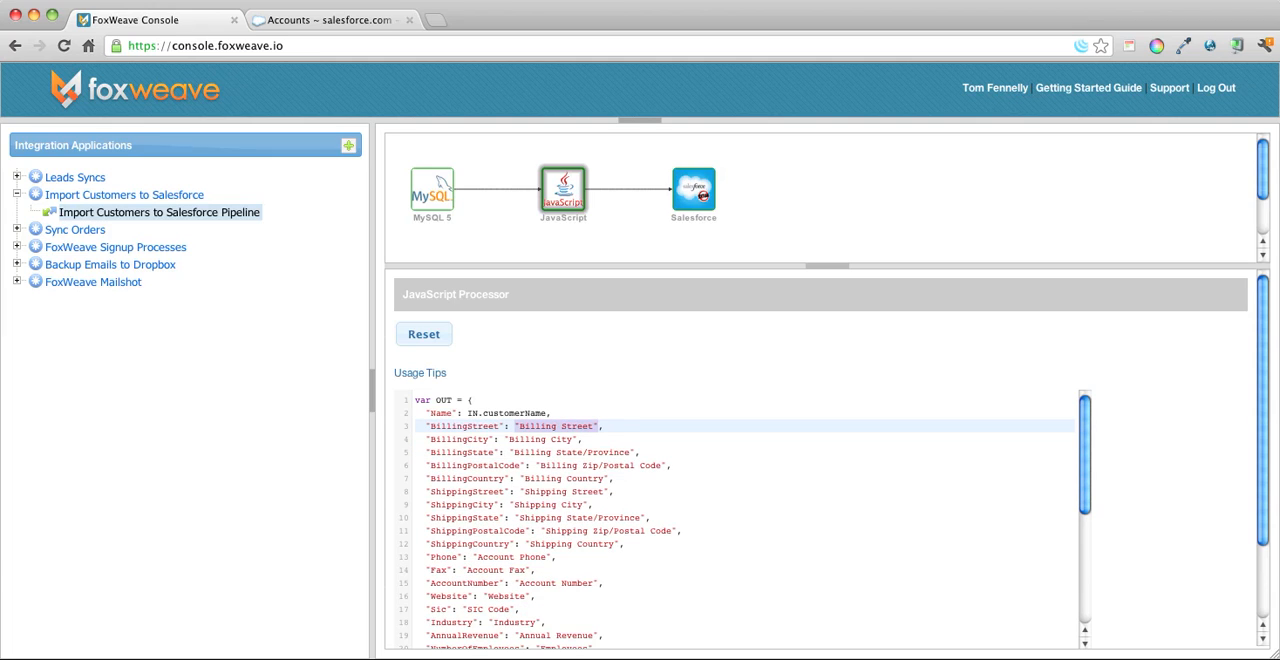
type("IN.")
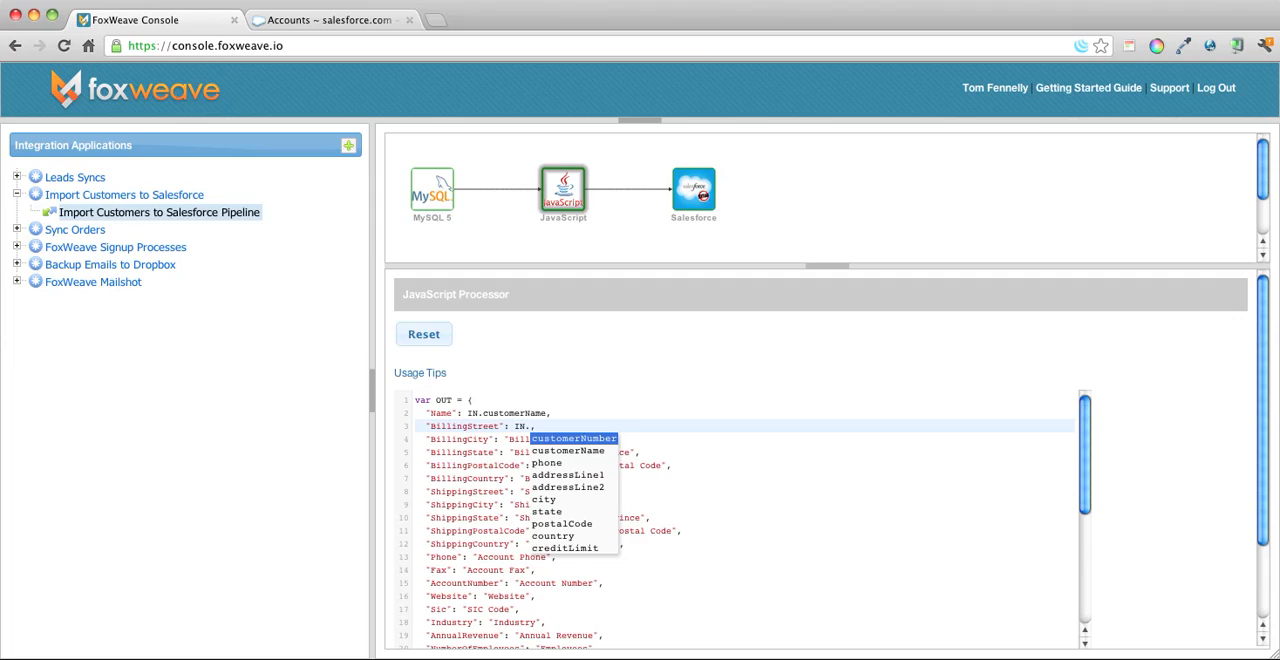
key("Down")
key("Down")
key("Down")
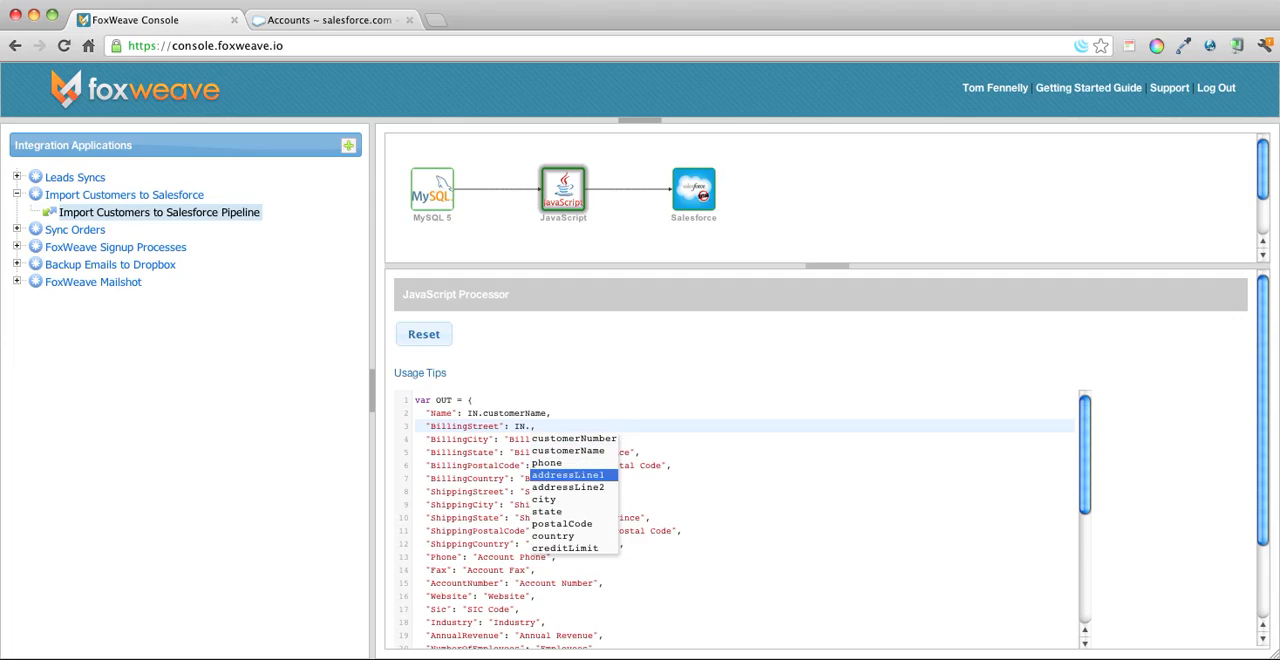
key("Return")
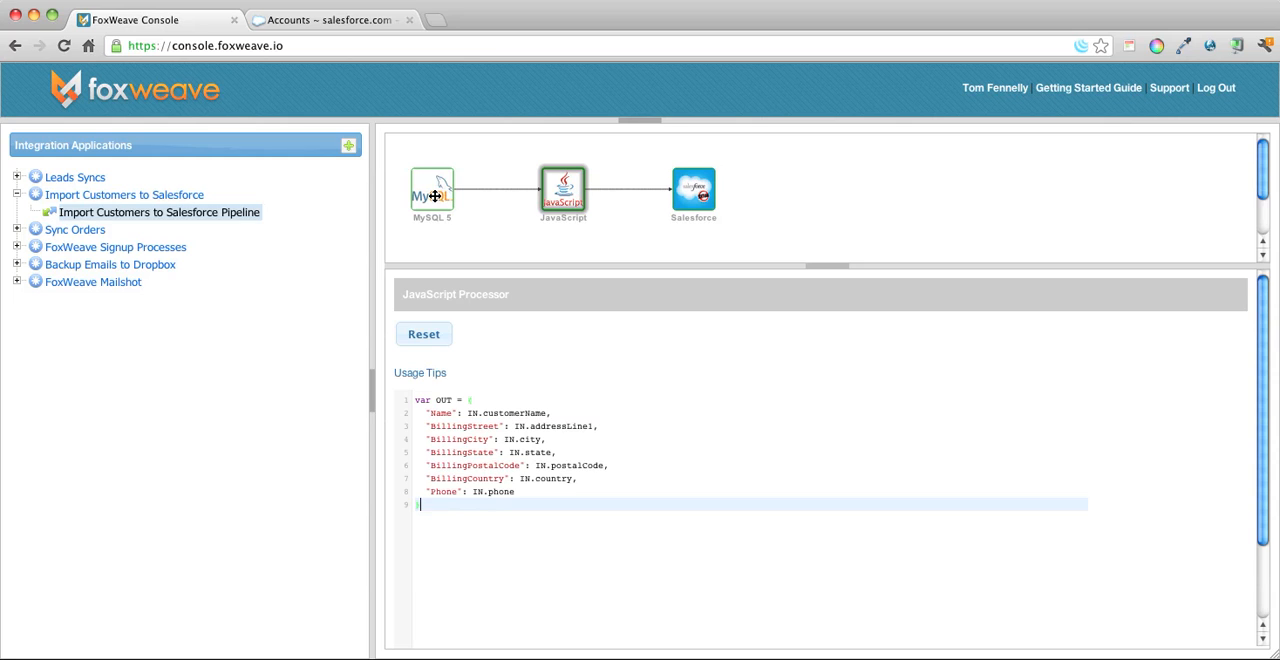
Review the settings of the MySQL 5 input, the JavaScript processor and the Salesforce output in the pipeline.
left_click(435, 196)
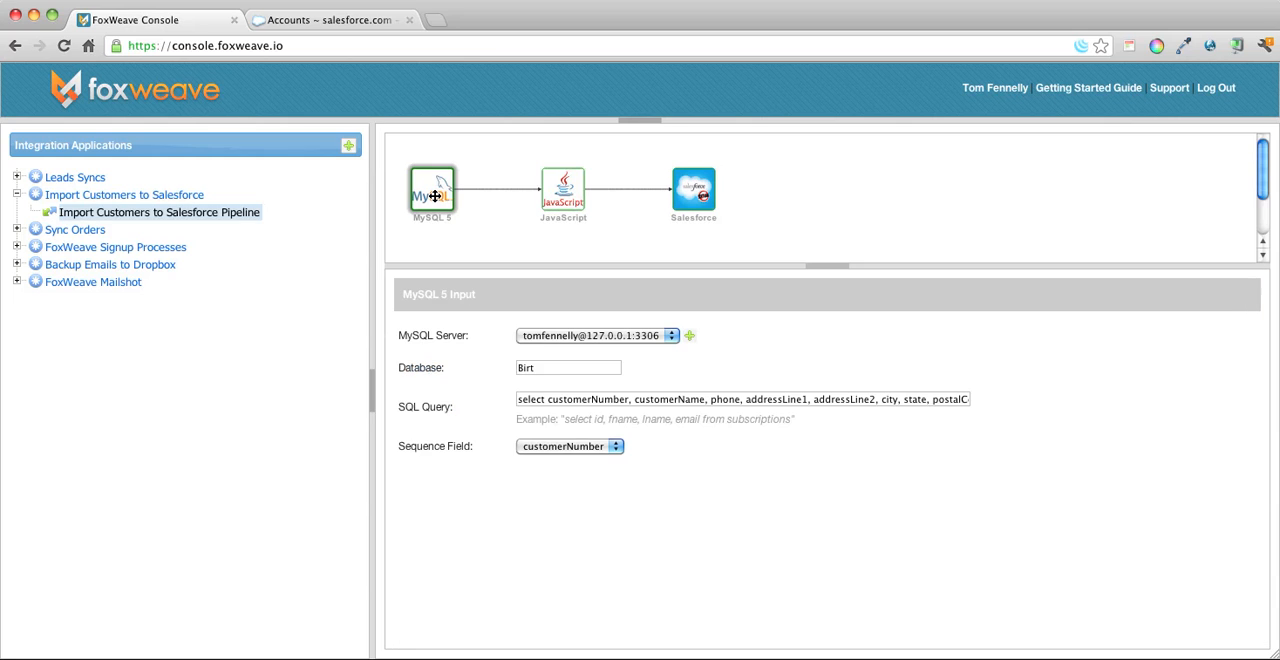
left_click(570, 185)
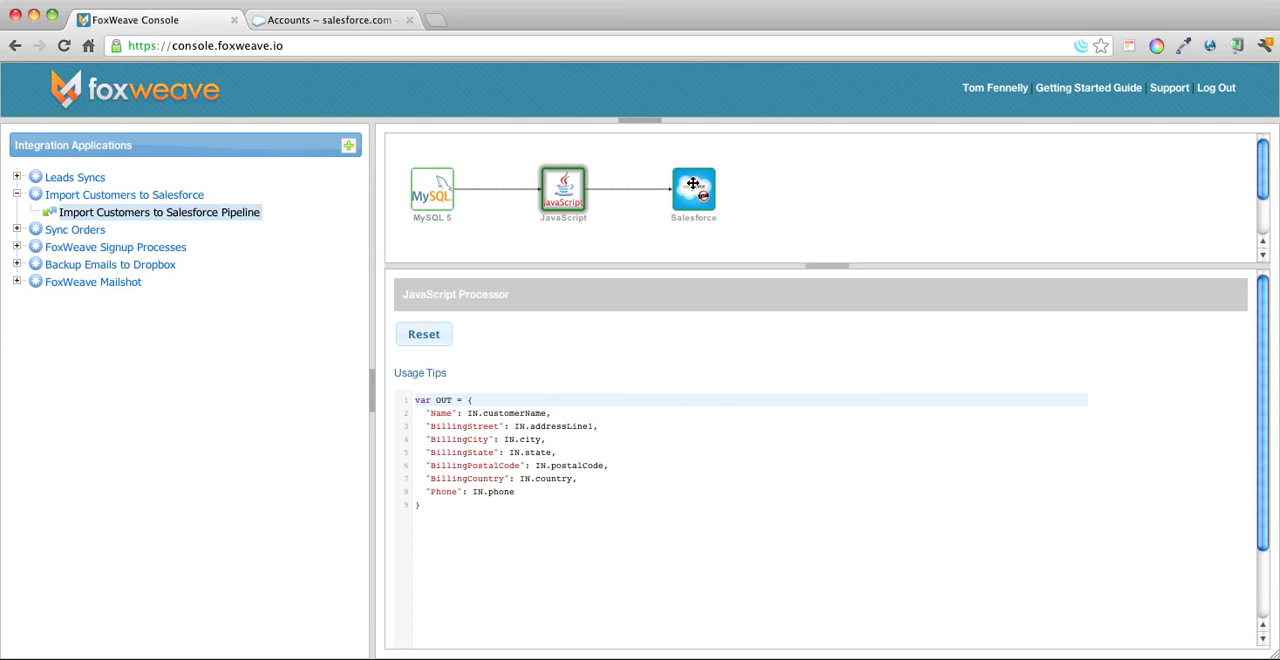
left_click(693, 184)
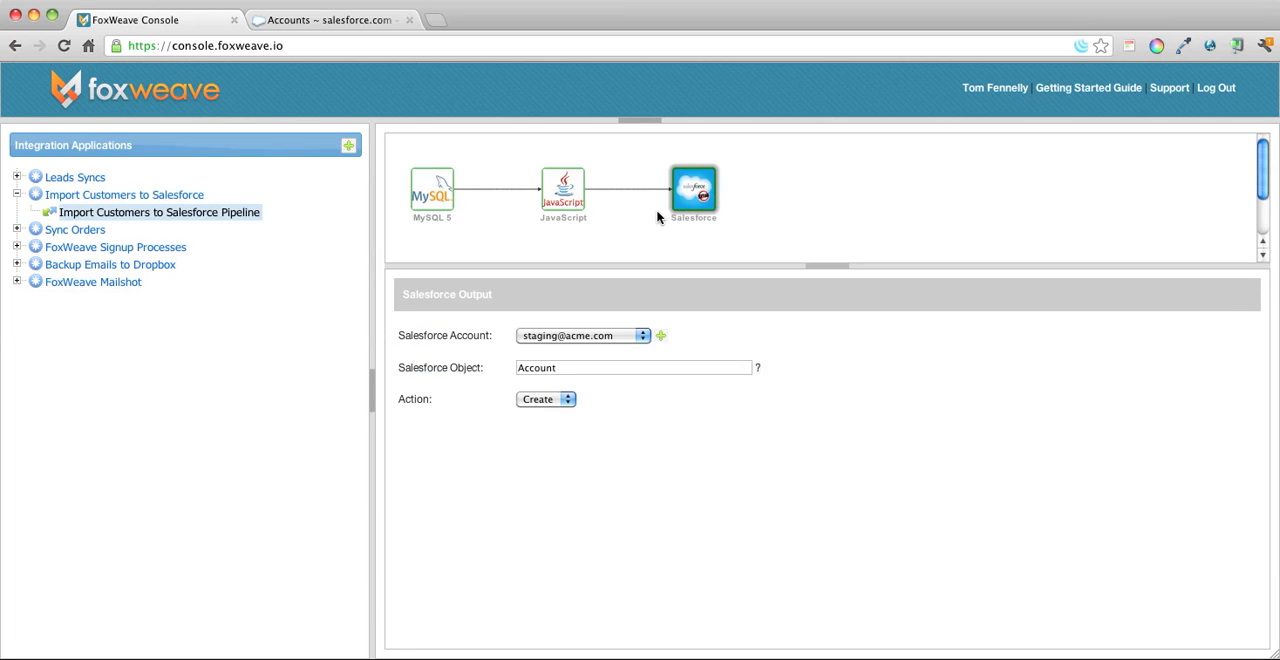
Check the target platforms offered for starting the Import Customers to Salesforce application, and close the dialog without starting it.
left_click(122, 199)
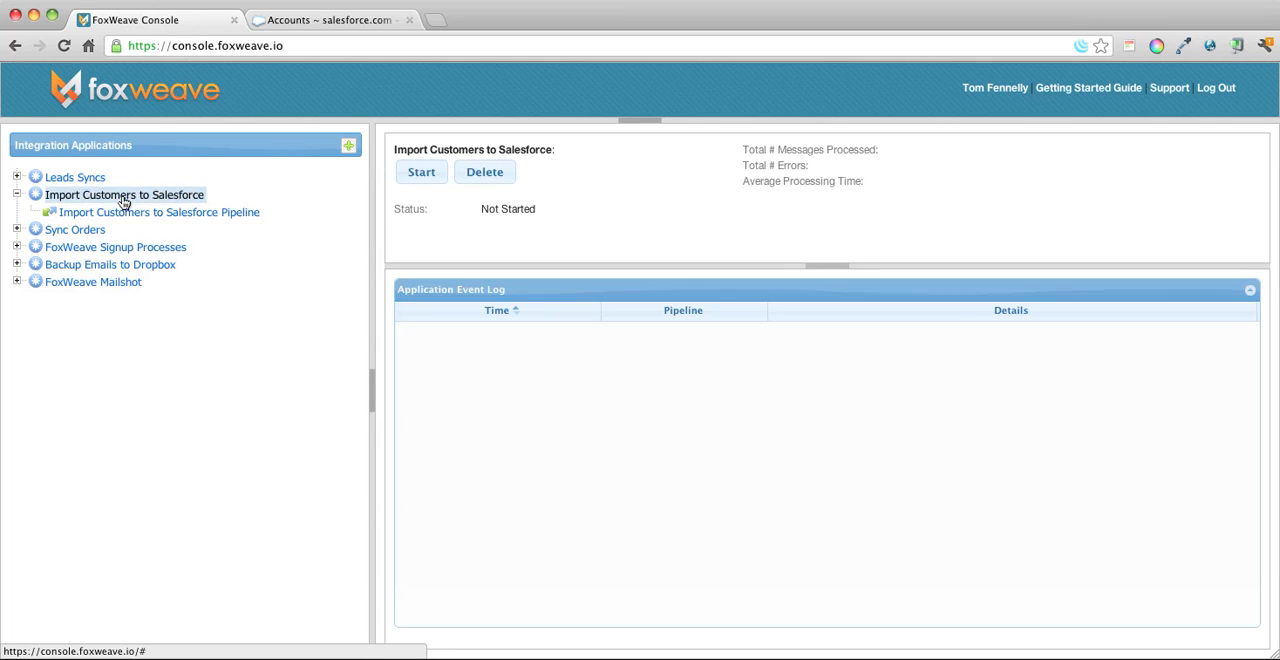
left_click(414, 173)
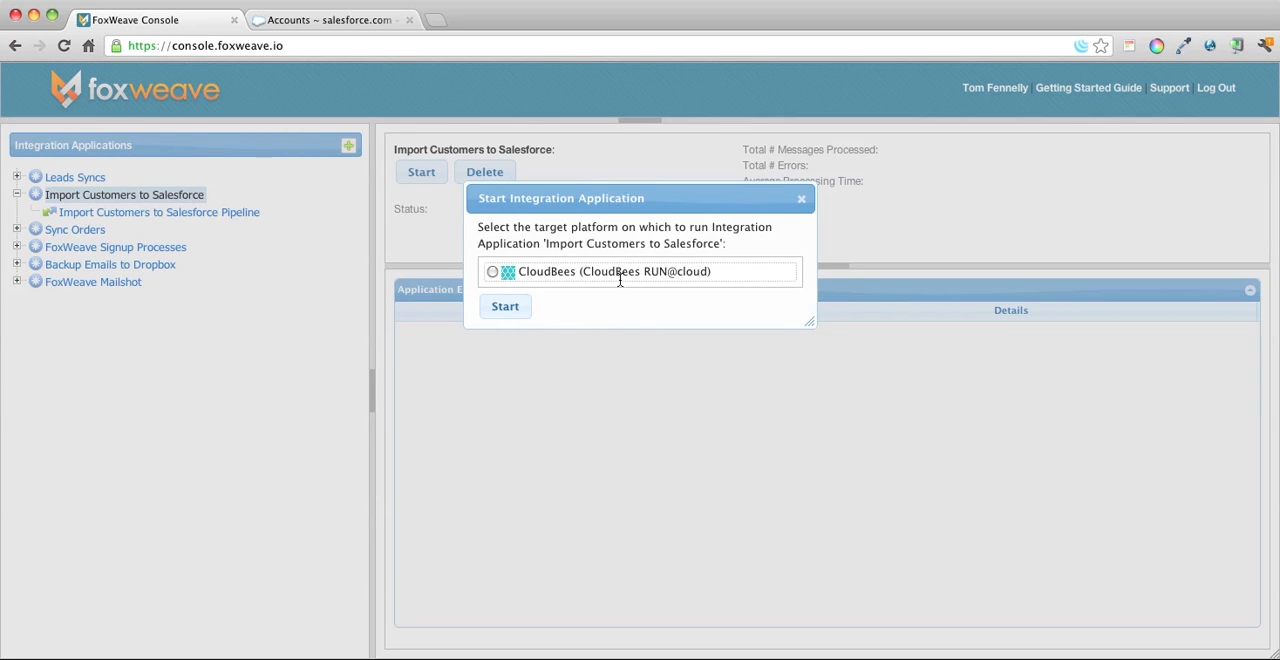
left_click(798, 201)
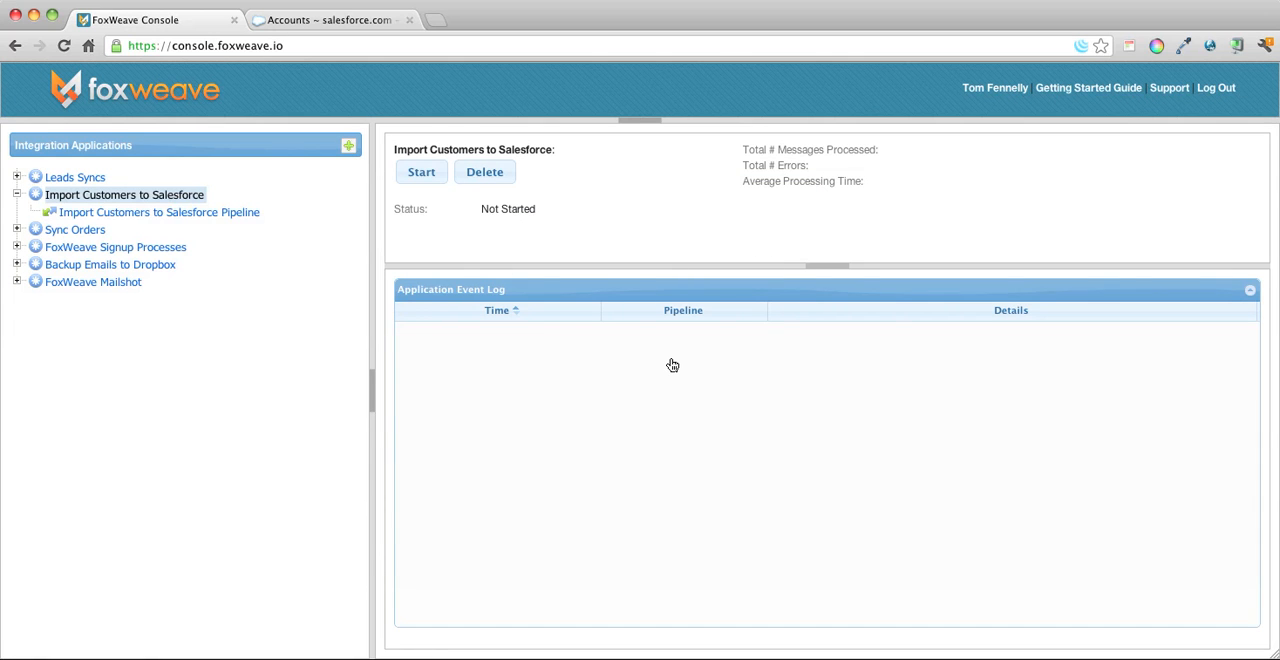
Switch to the terminal and start the in-house Tomcat server with ./catalina.sh run.
key("super+Tab")
key("super+Tab")
key("super+Tab")
key("super+Tab")
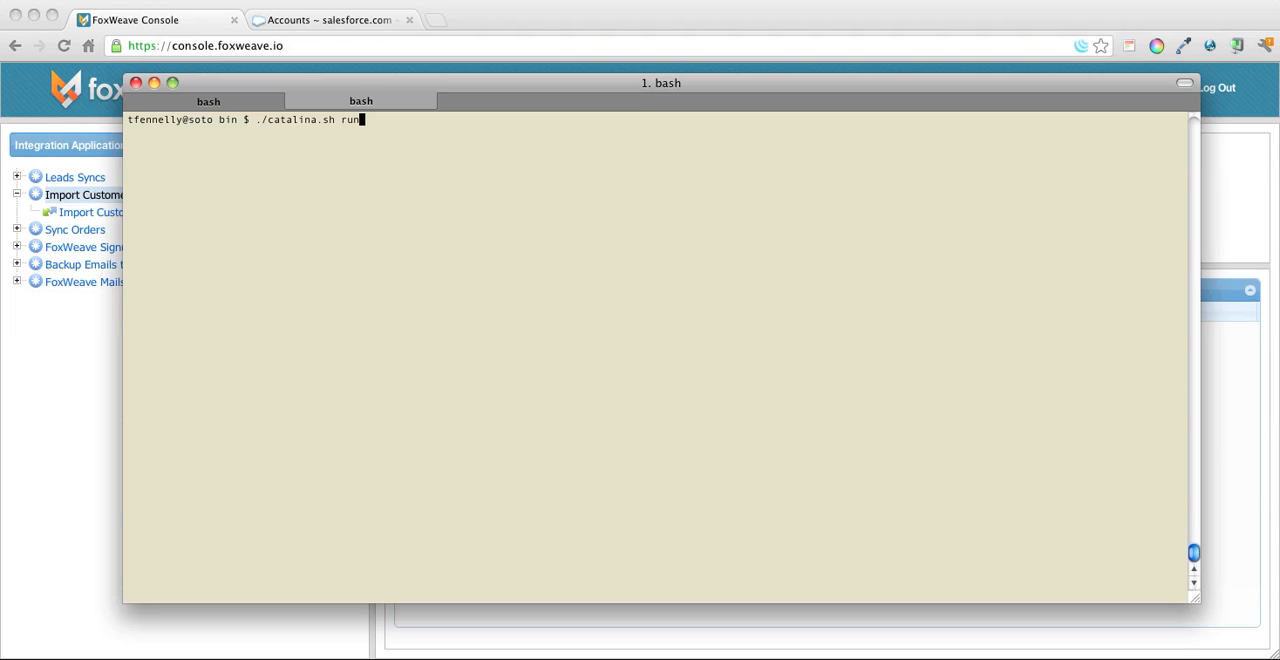
key("Return")
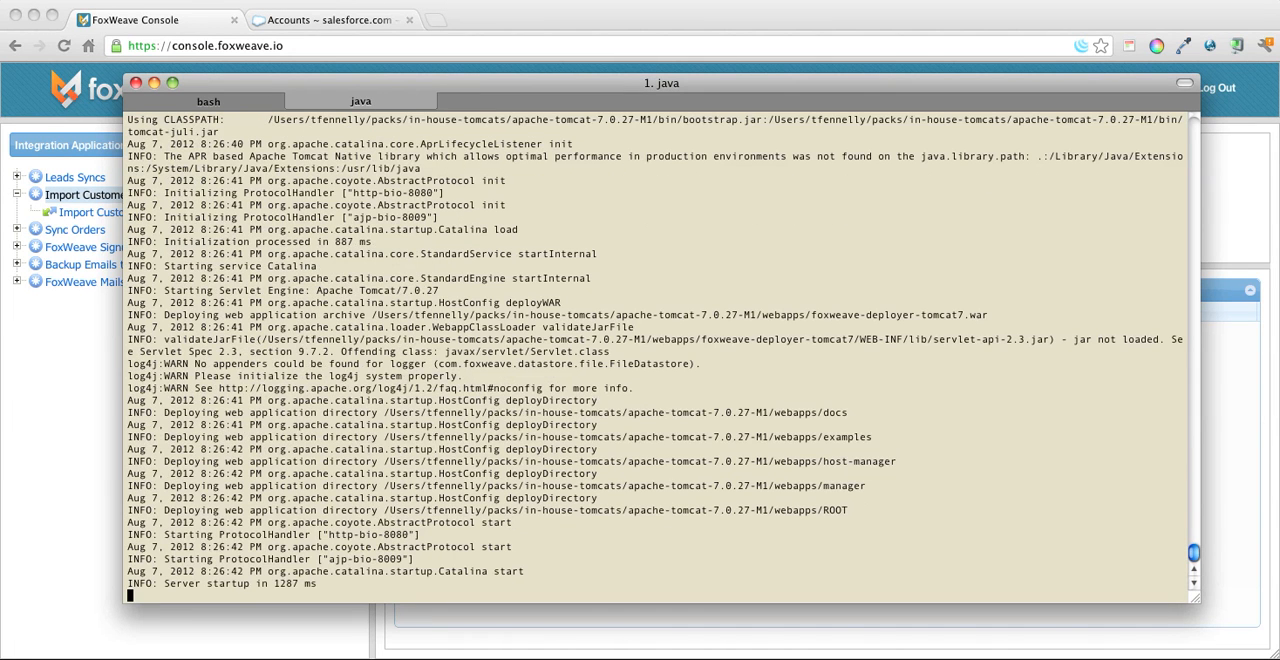
Back in the FoxWeave Console, start Import Customers to Salesforce on Tomcat_v7 (In-House_Integrations_1) and check its deployment in the terminal log.
key("super+Tab")
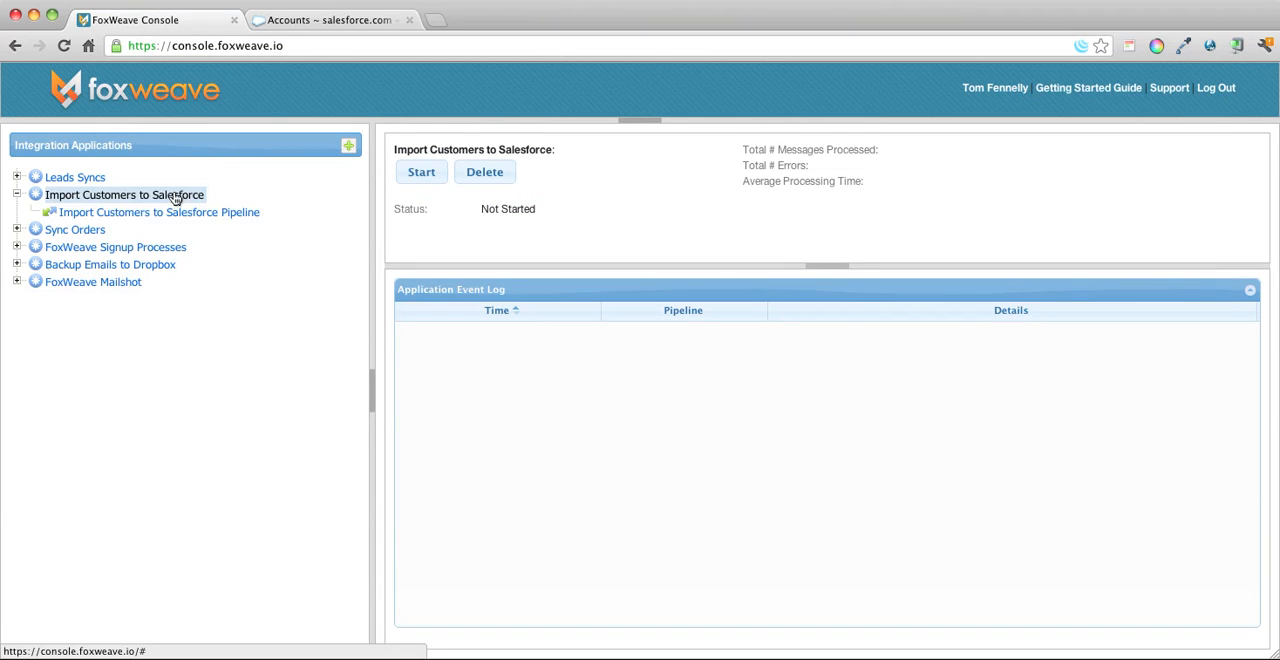
left_click(433, 170)
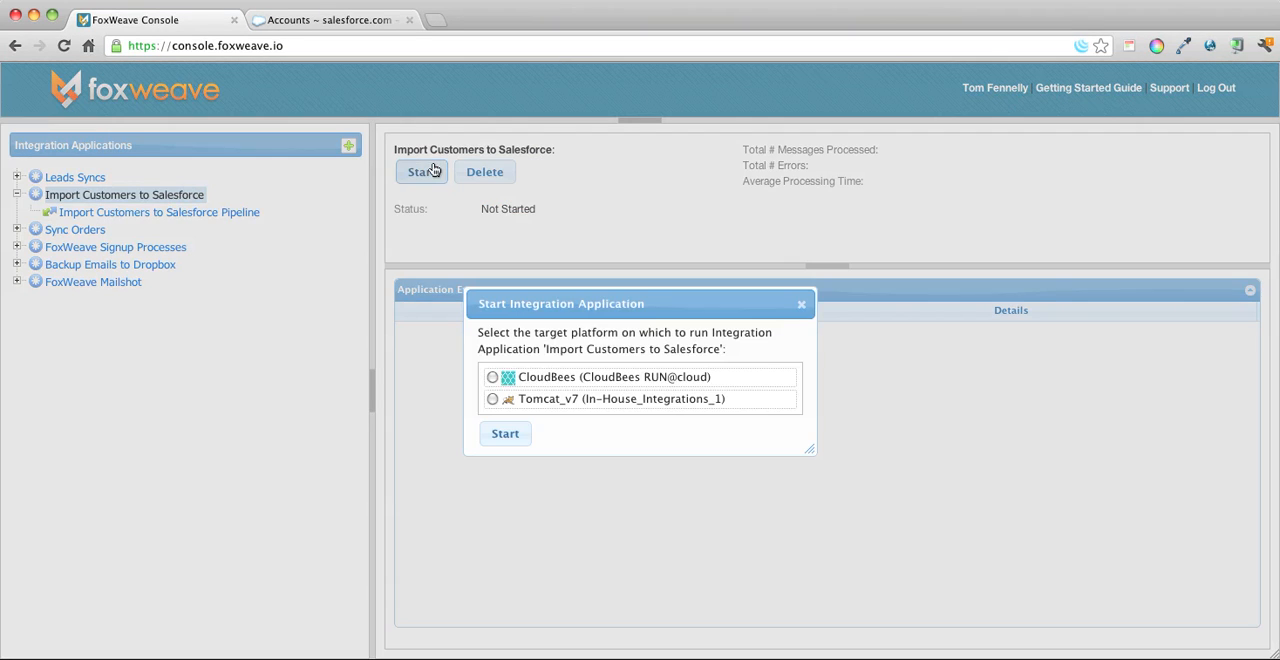
left_click(492, 399)
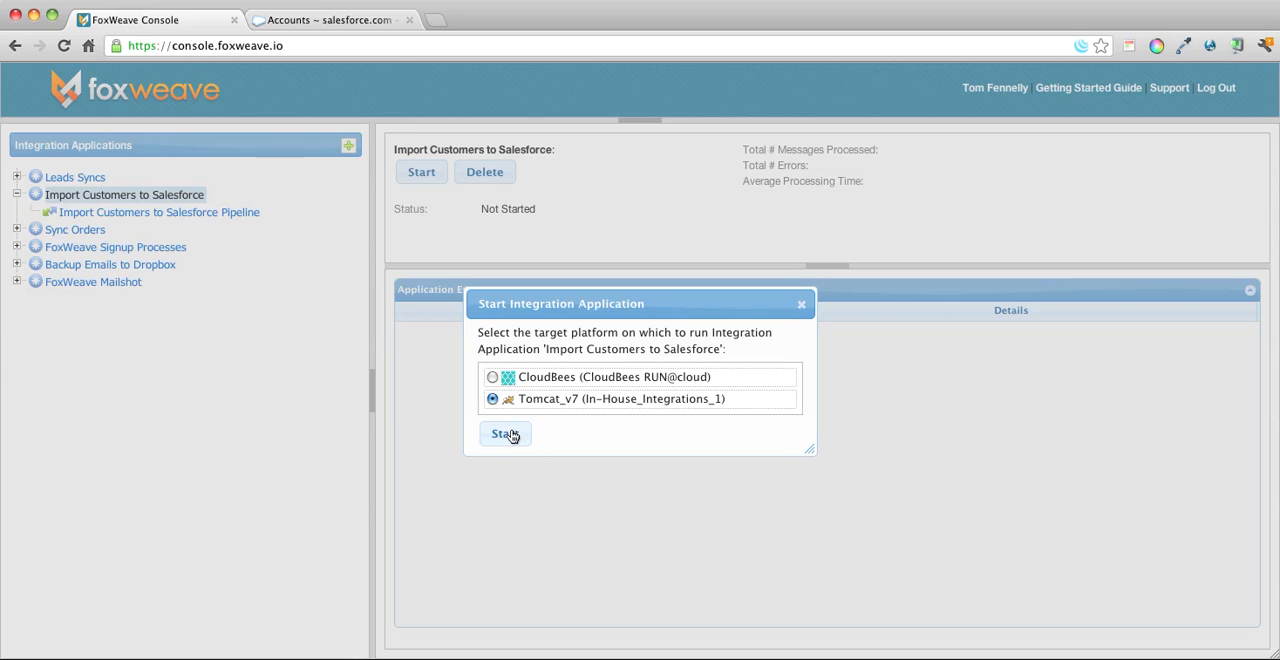
left_click(509, 433)
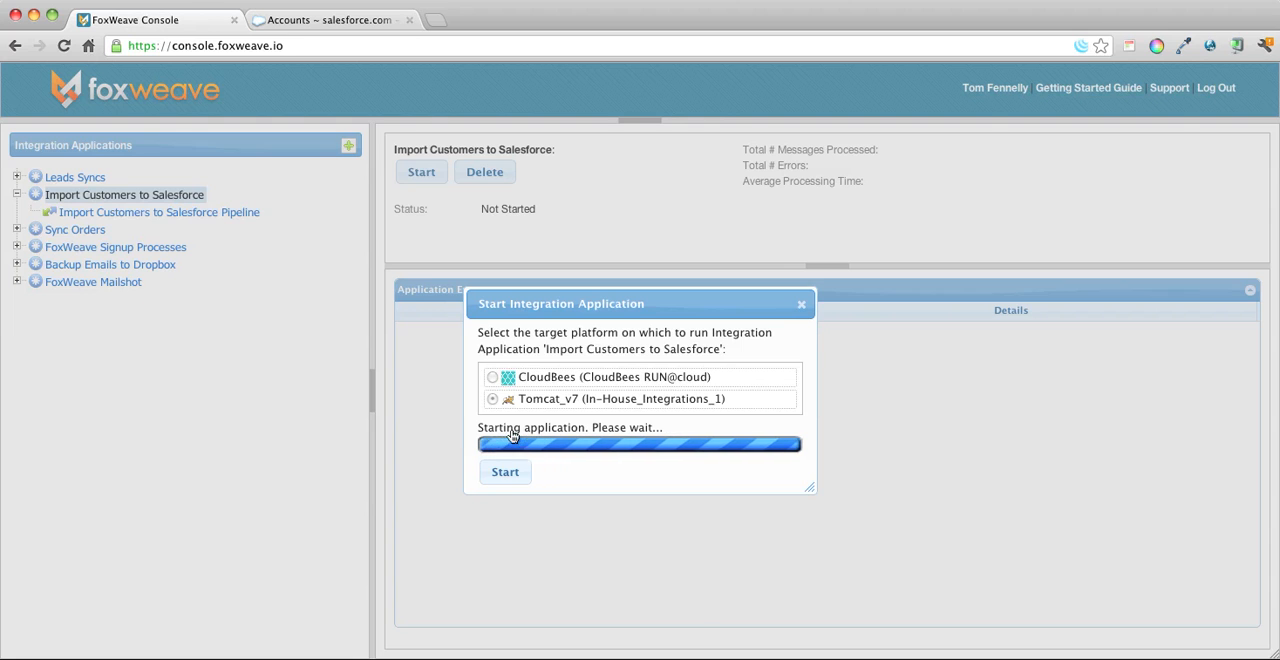
key("super+Tab")
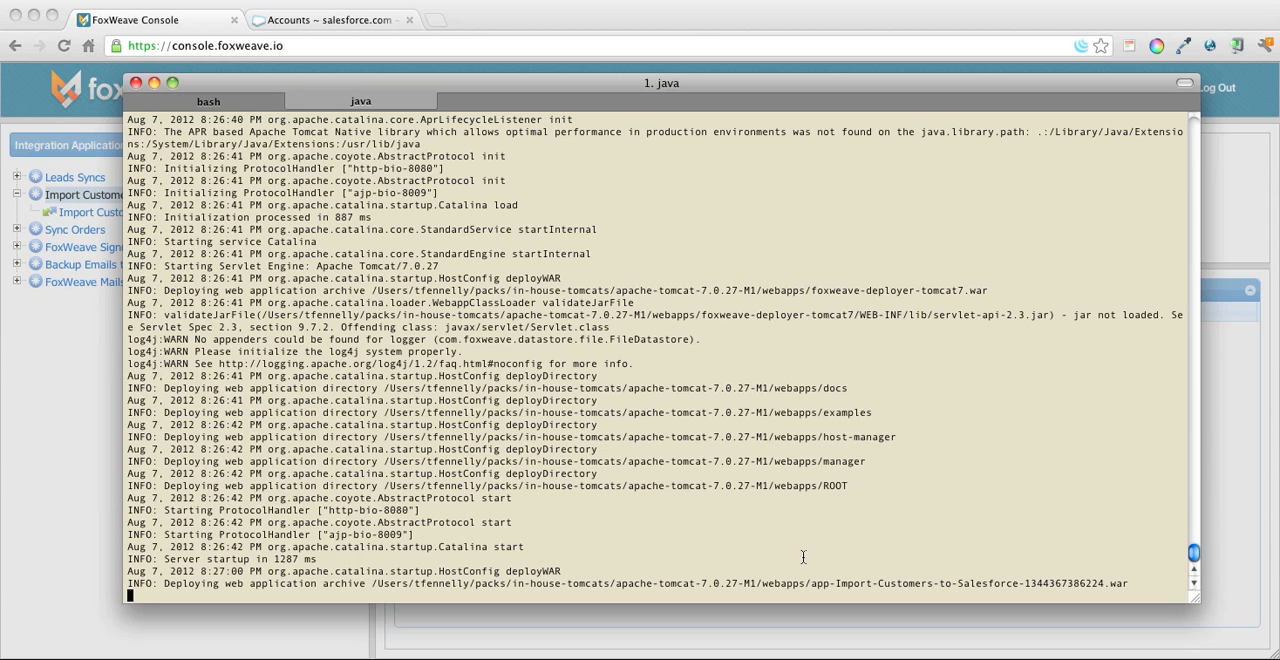
key("super+Tab")
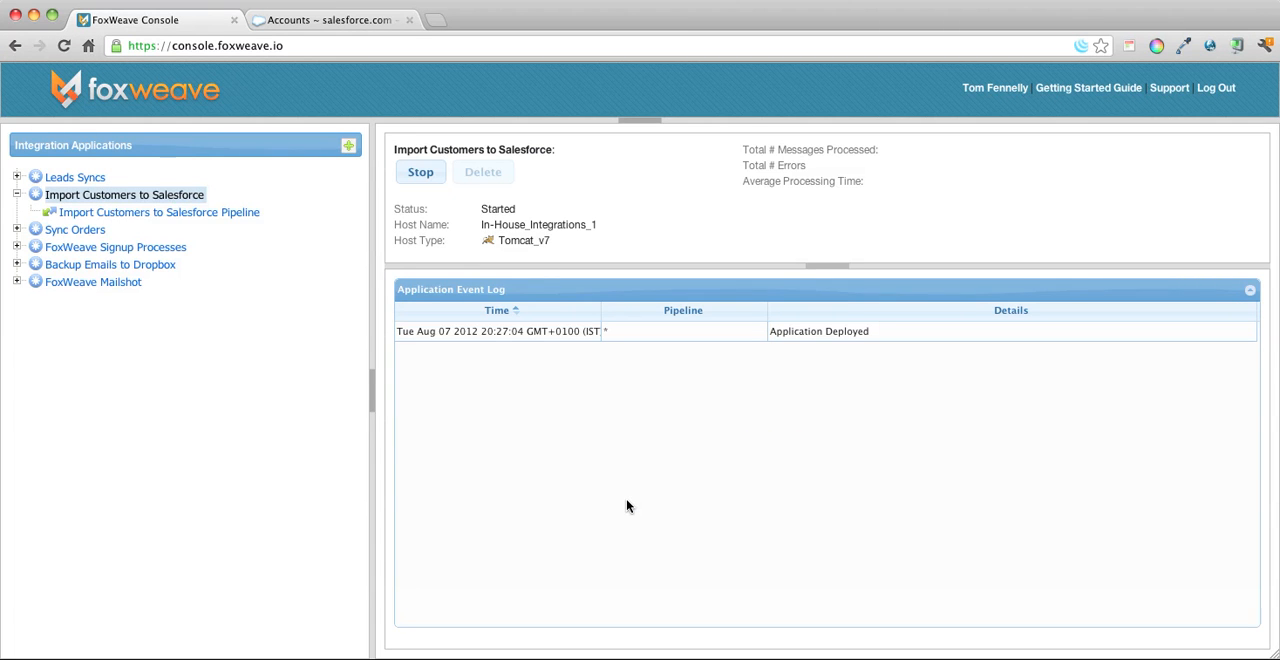
Switch to Salesforce and repeatedly refresh the All Accounts list to check for the imported customers.
left_click(307, 15)
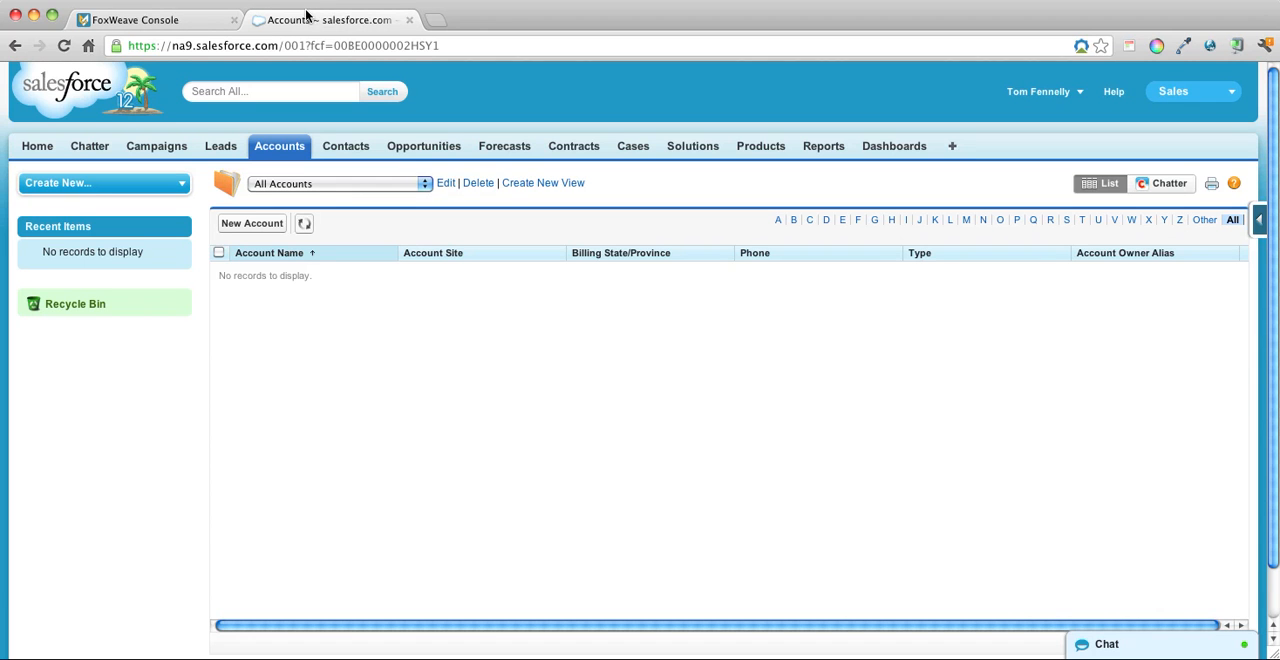
left_click(304, 223)
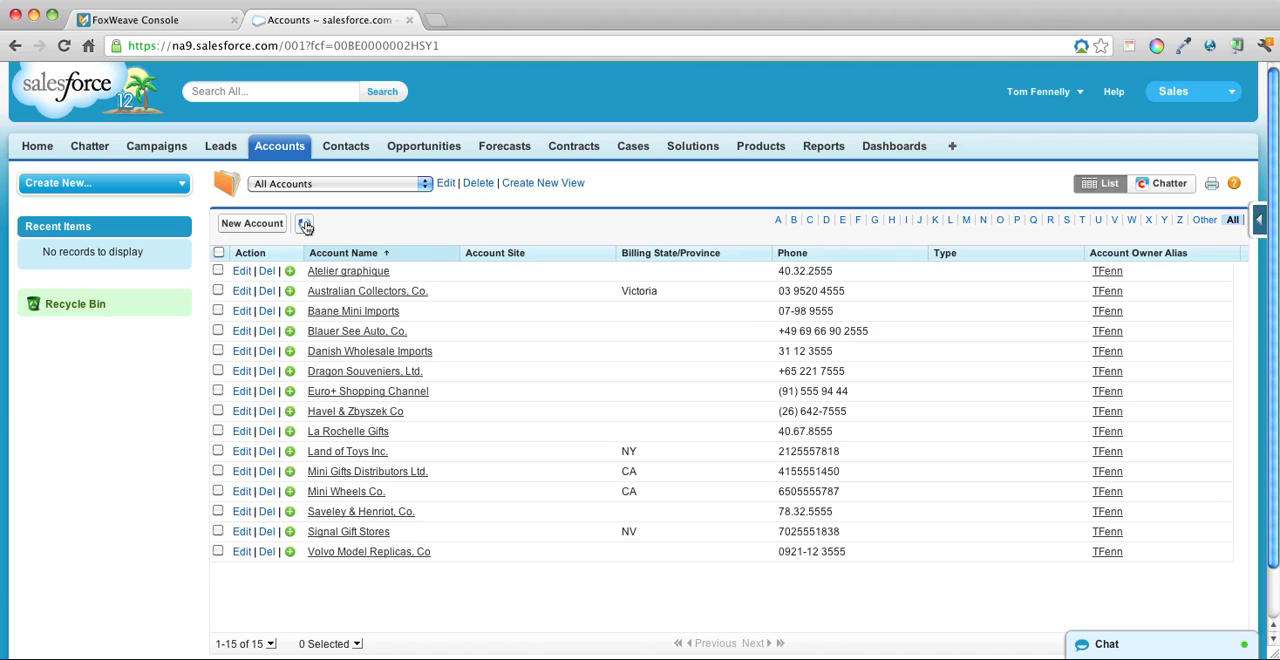
left_click(305, 224)
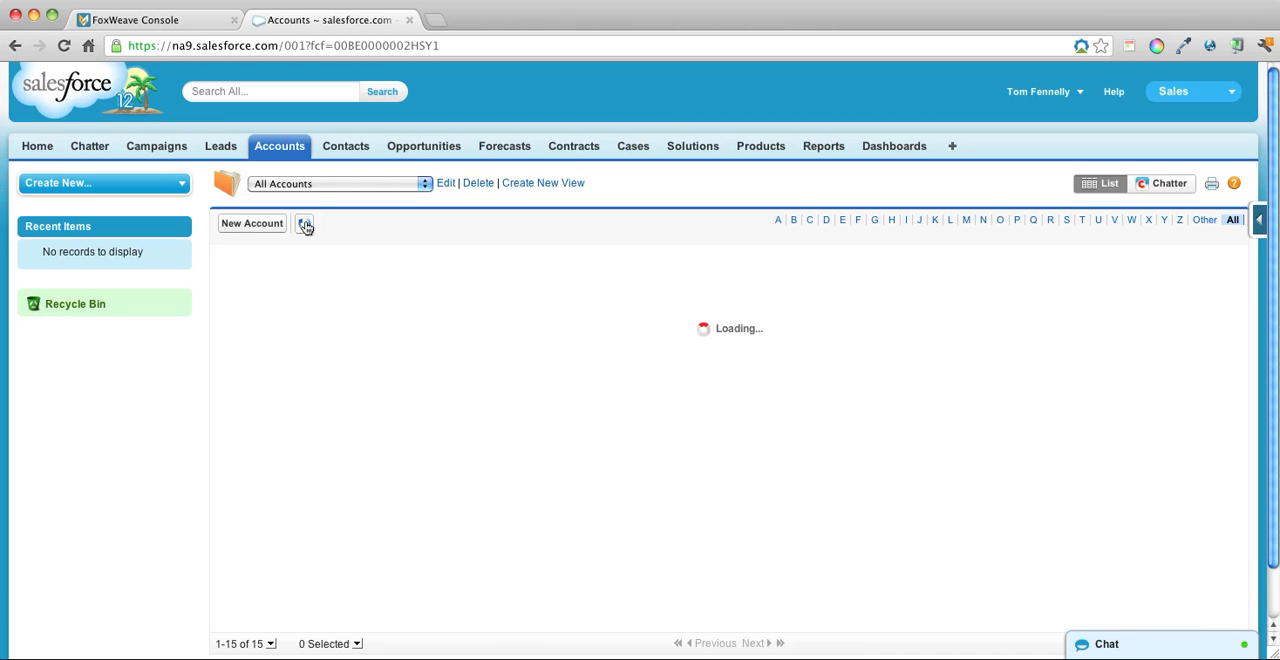
scroll(523, 420, "down", 5)
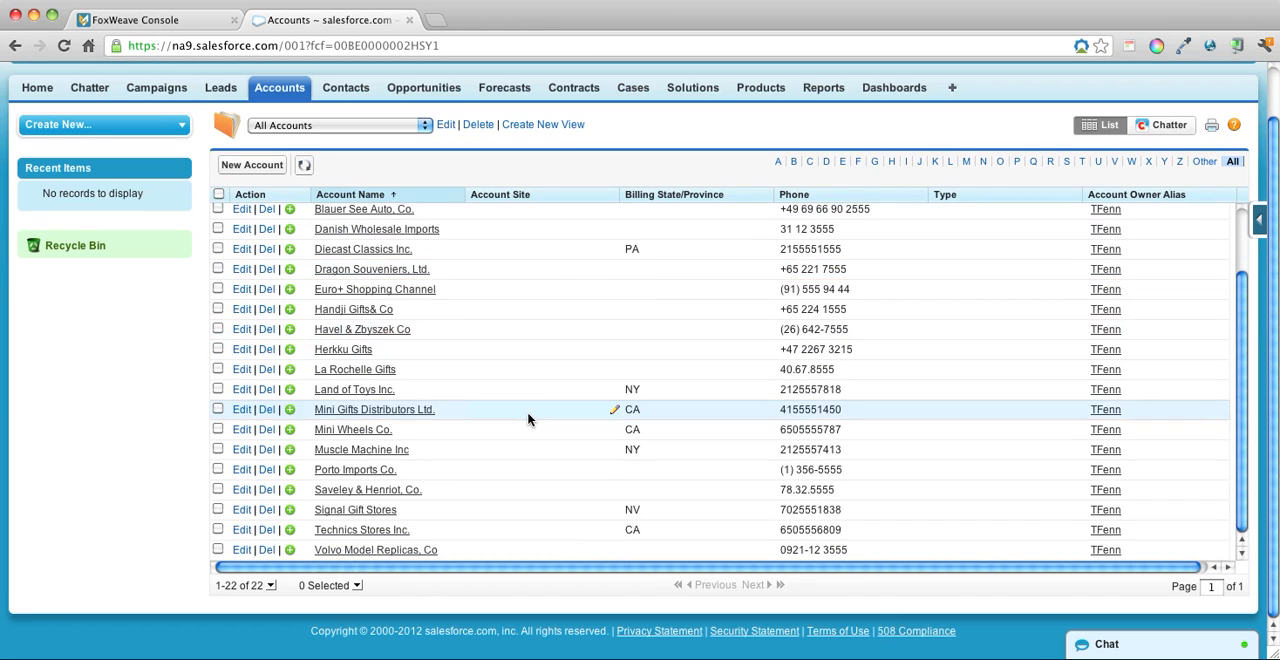
left_click(305, 167)
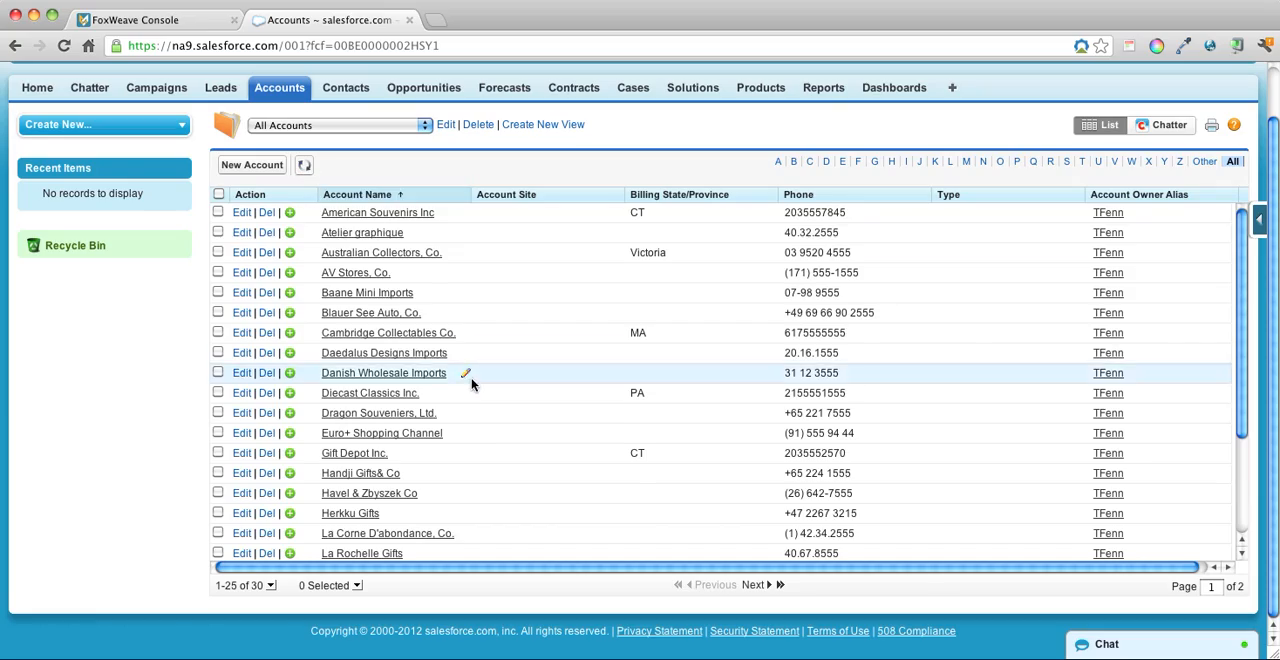
scroll(471, 382, "down", 3)
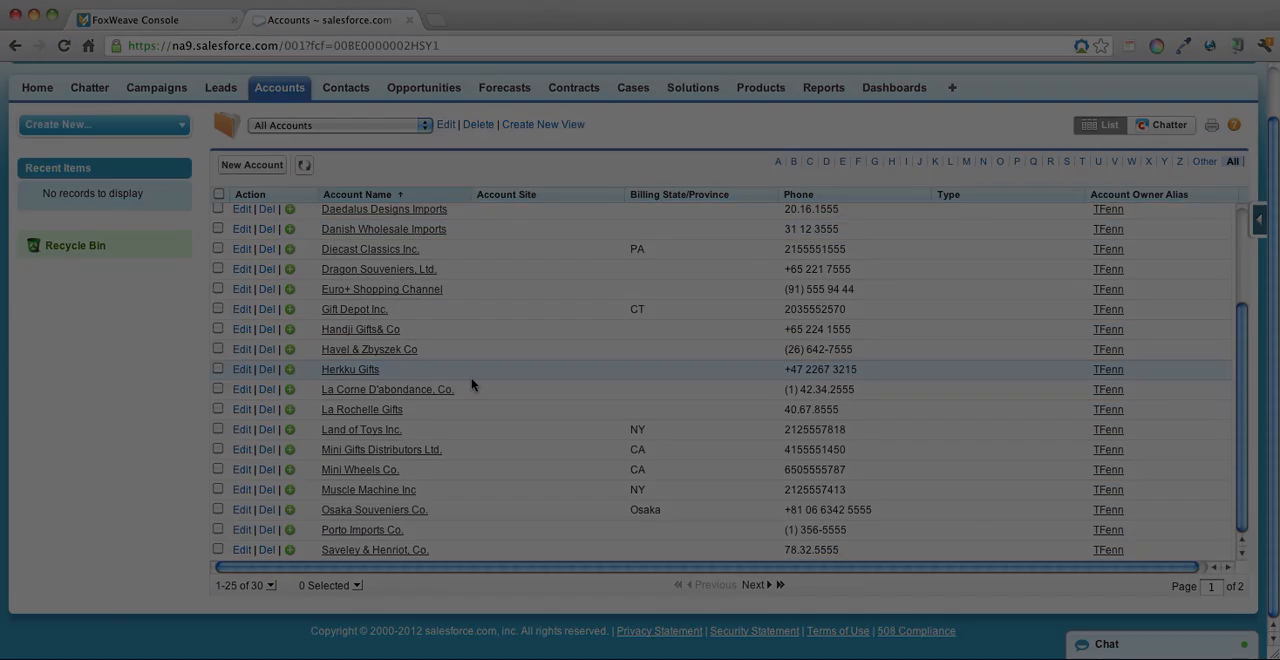